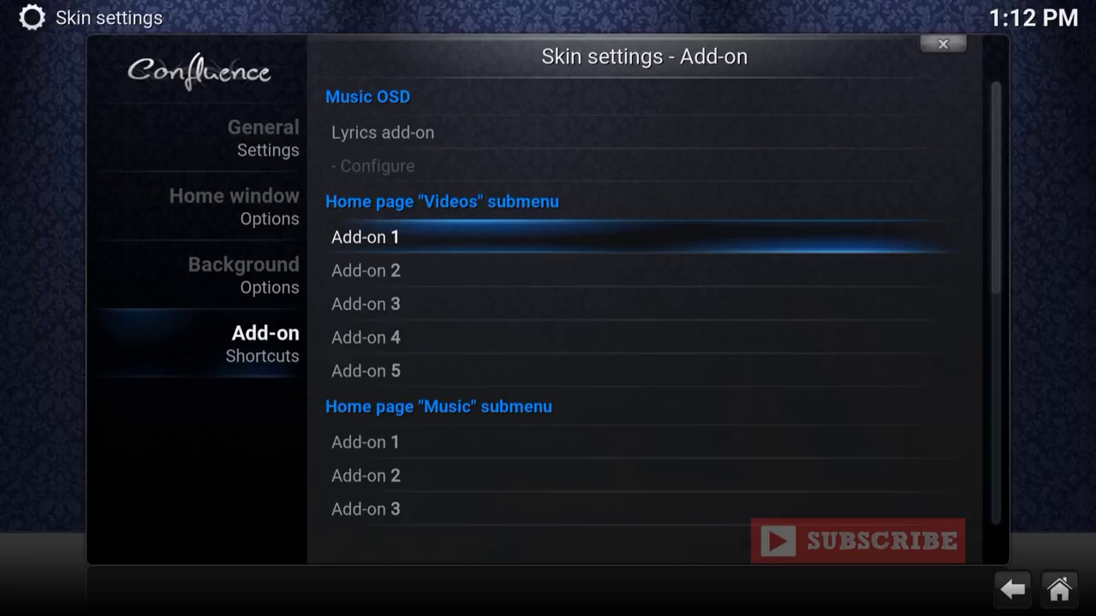
Assign Stream Hub to the first Videos add-on shortcut slot
{"action": "key", "text": "Up"}
{"action": "key", "text": "Down"}
{"action": "key", "text": "Return"}
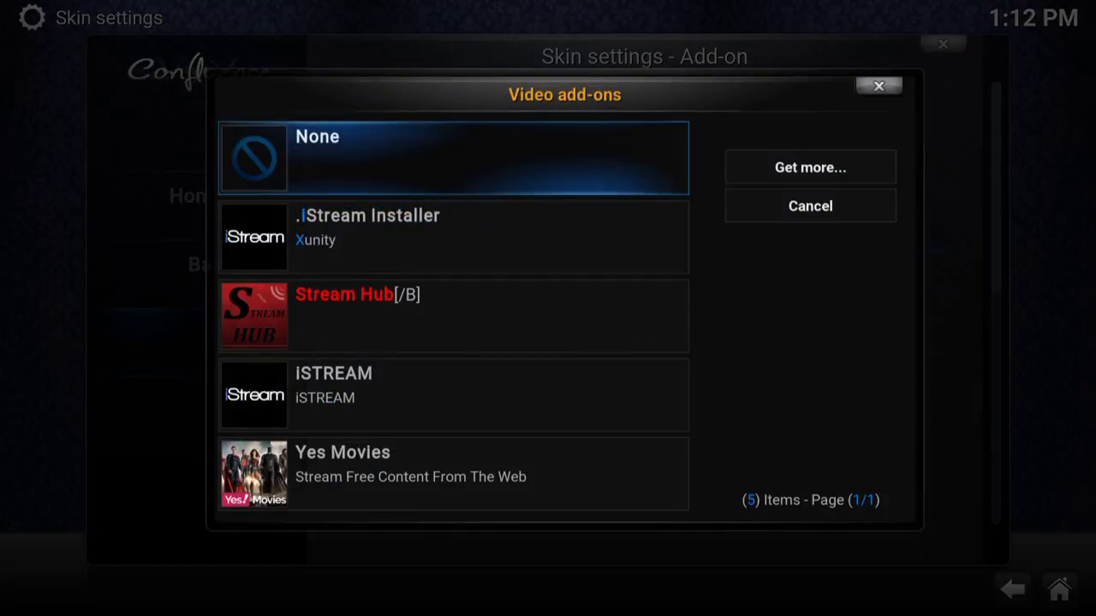
{"action": "key", "text": "Down"}
{"action": "key", "text": "Down"}
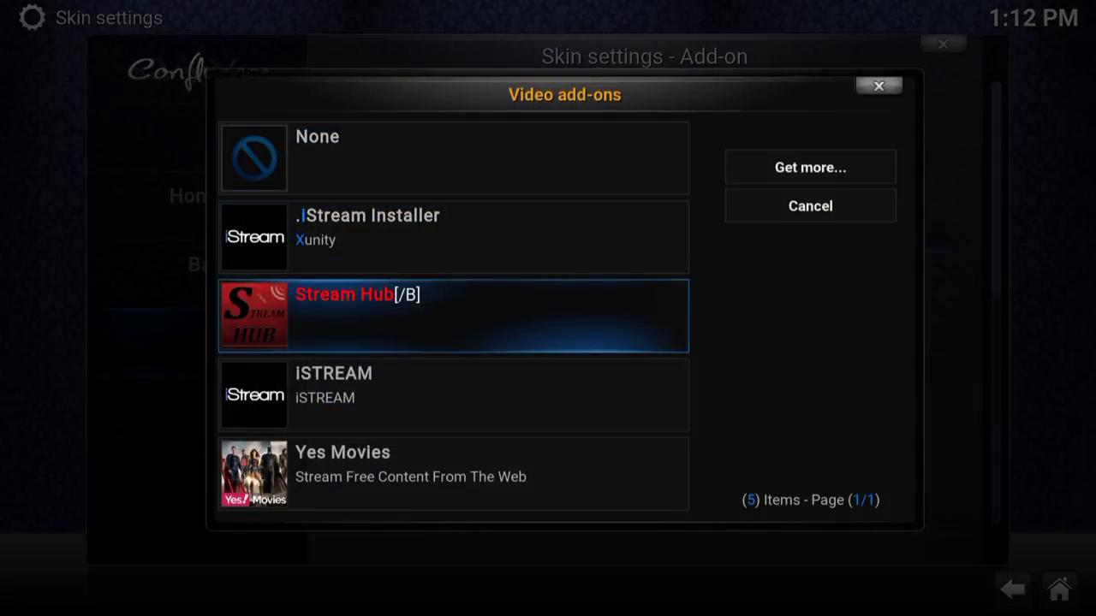
{"action": "key", "text": "Return"}
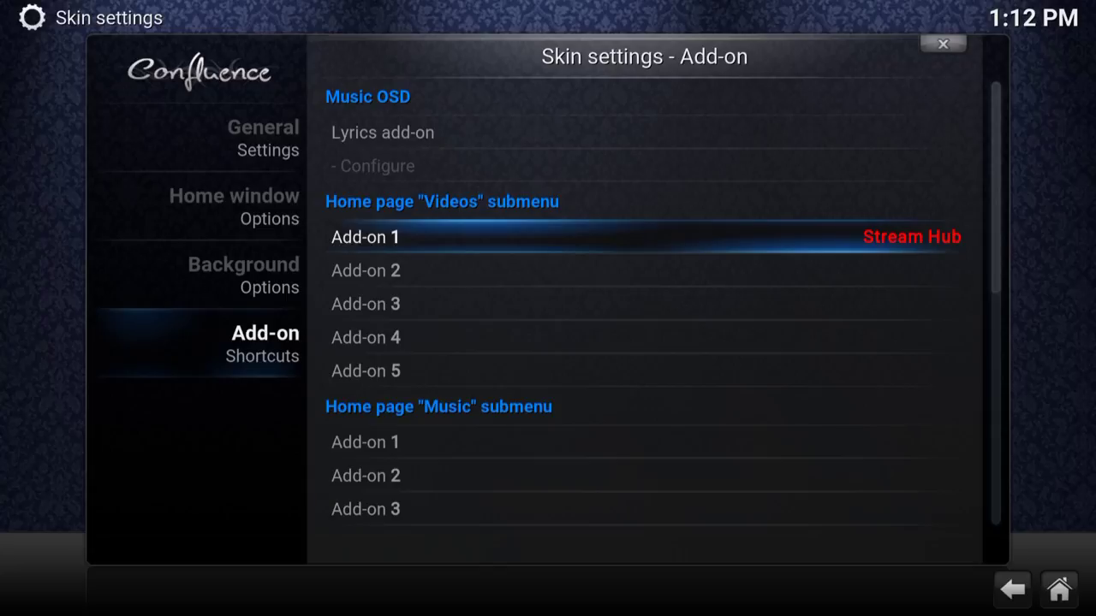
Assign iSTREAM and Yes Movies to the second and third Videos add-on slots
{"action": "key", "text": "Down"}
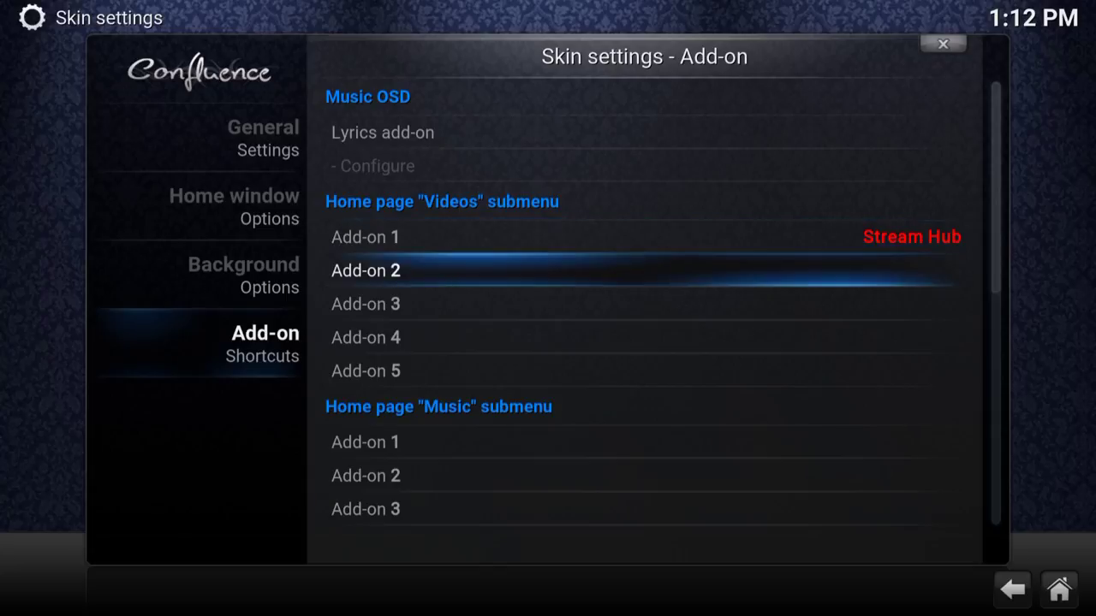
{"action": "key", "text": "Return"}
{"action": "key", "text": "Down"}
{"action": "key", "text": "Down"}
{"action": "key", "text": "Down"}
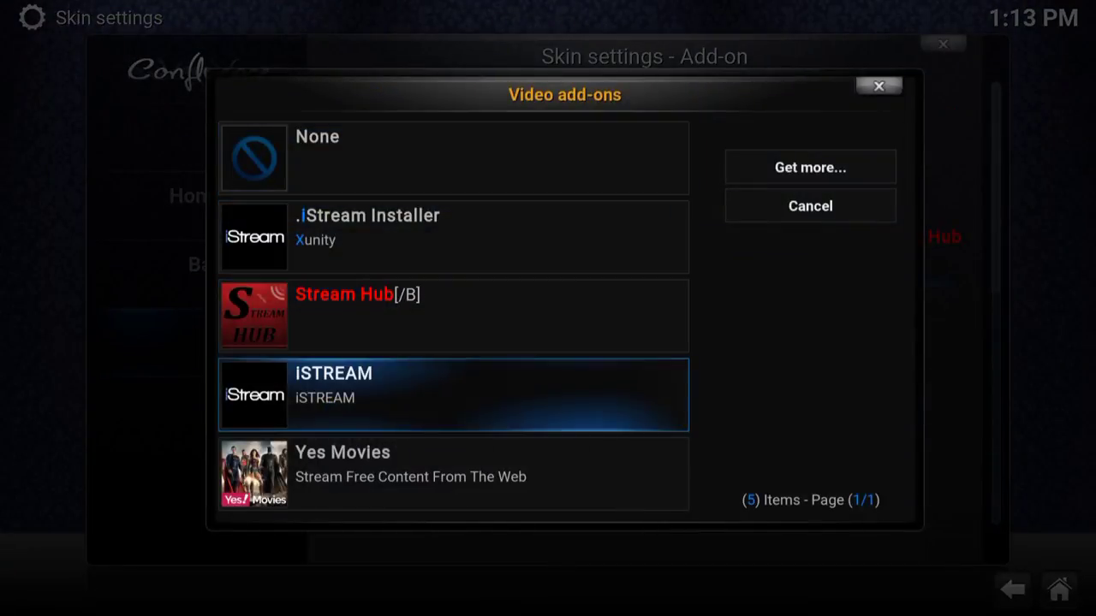
{"action": "key", "text": "Return"}
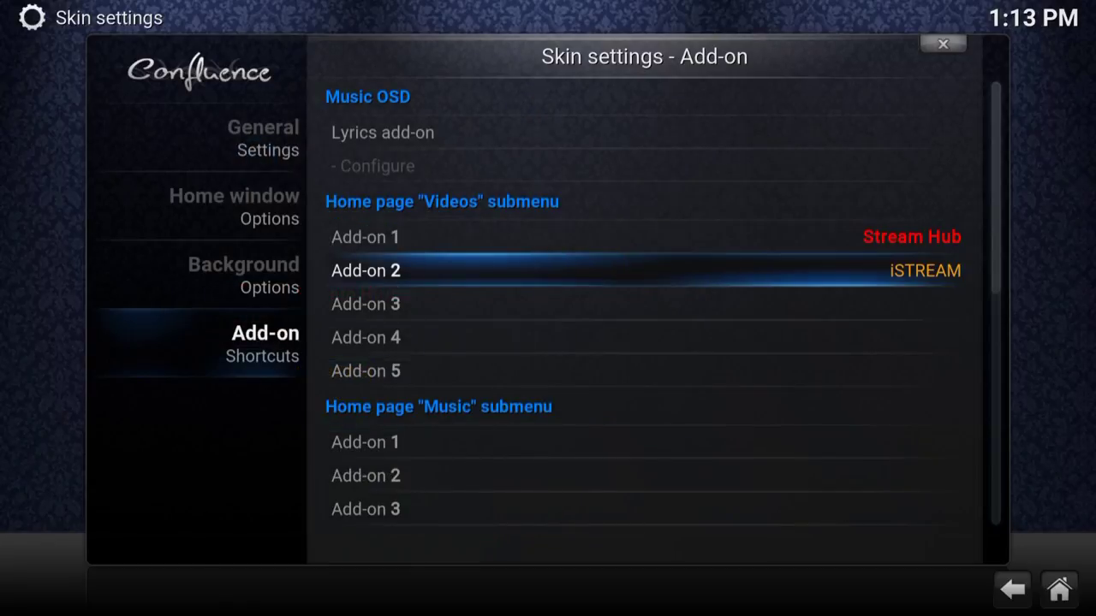
{"action": "key", "text": "Down"}
{"action": "key", "text": "Return"}
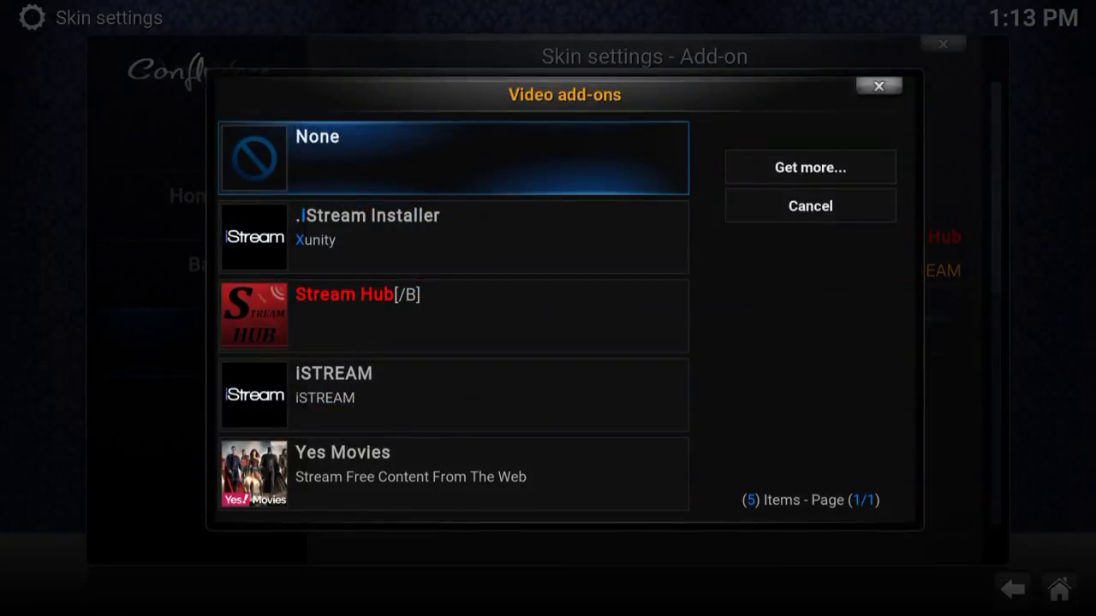
{"action": "key", "text": "Down"}
{"action": "key", "text": "Down"}
{"action": "key", "text": "Down"}
{"action": "key", "text": "Down"}
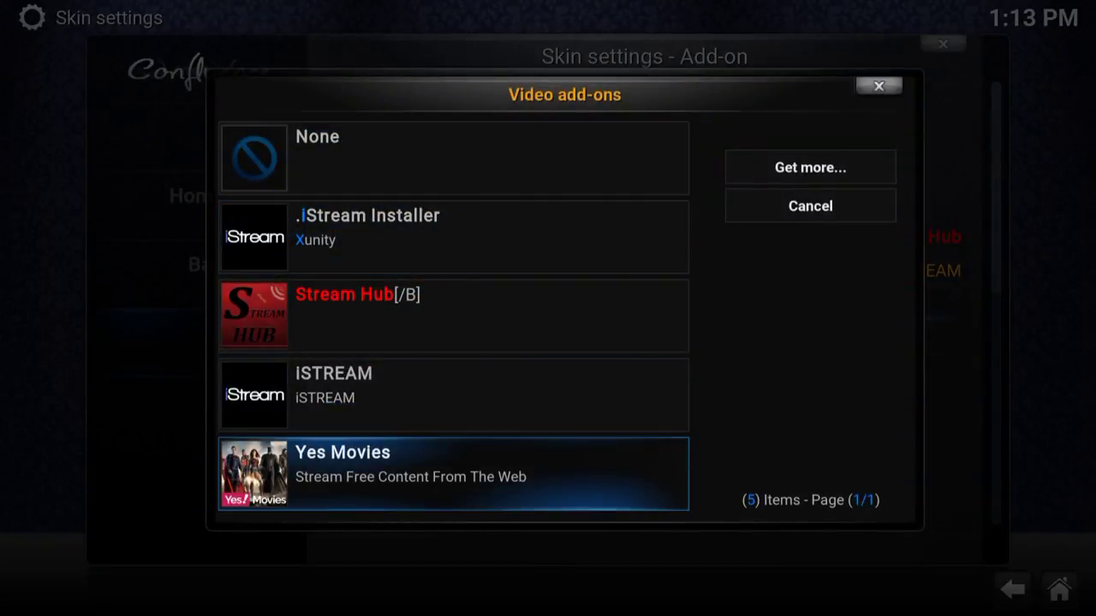
{"action": "key", "text": "Return"}
Leave the skin's shortcut settings to return to Settings
{"action": "key", "text": "Down"}
{"action": "key", "text": "Down"}
{"action": "key", "text": "Down"}
{"action": "key", "text": "Down"}
{"action": "key", "text": "Down"}
{"action": "key", "text": "Down"}
{"action": "key", "text": "Down"}
{"action": "key", "text": "Down"}
{"action": "key", "text": "Down"}
{"action": "key", "text": "Down"}
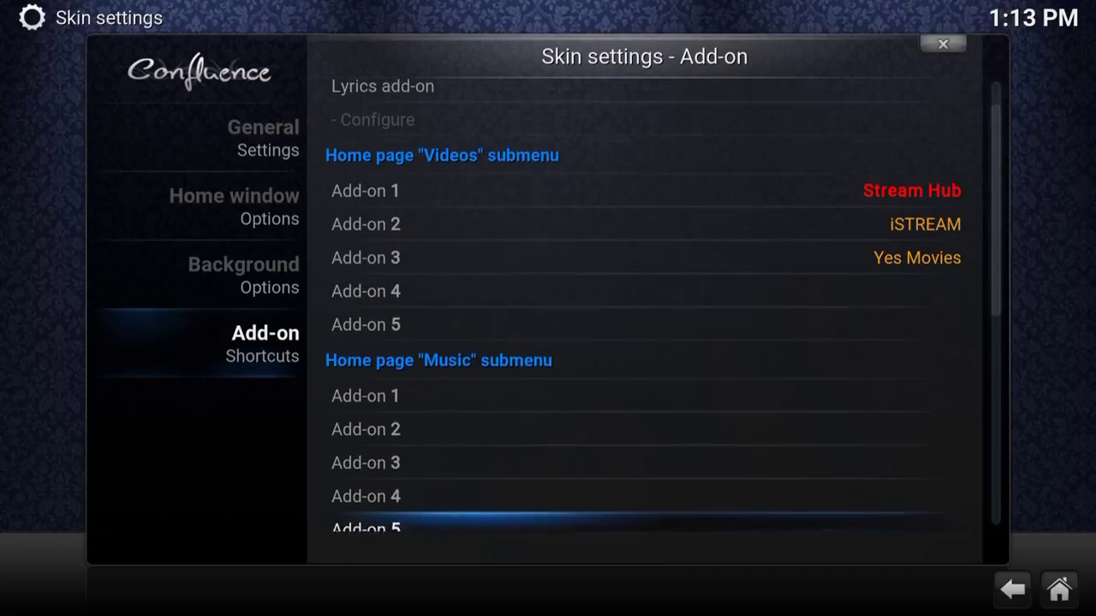
{"action": "key", "text": "Down"}
{"action": "key", "text": "Down"}
{"action": "key", "text": "Down"}
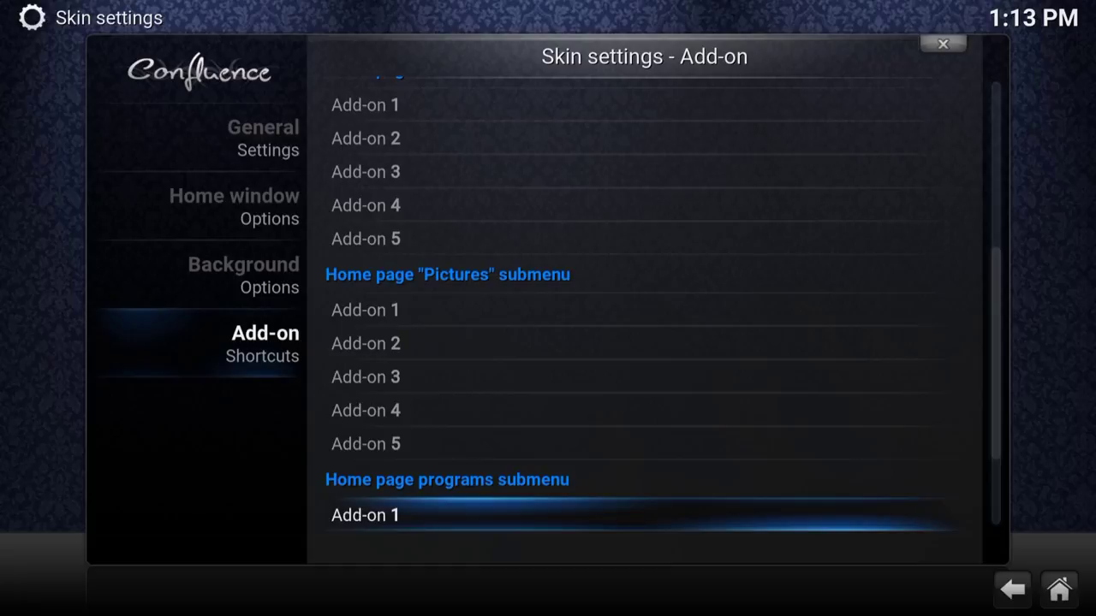
{"action": "key", "text": "Escape"}
Return home, check the Stream Hub, iSTREAM and Yes Movies shortcuts under VIDEOS, then move toward SYSTEM
{"action": "key", "text": "Escape"}
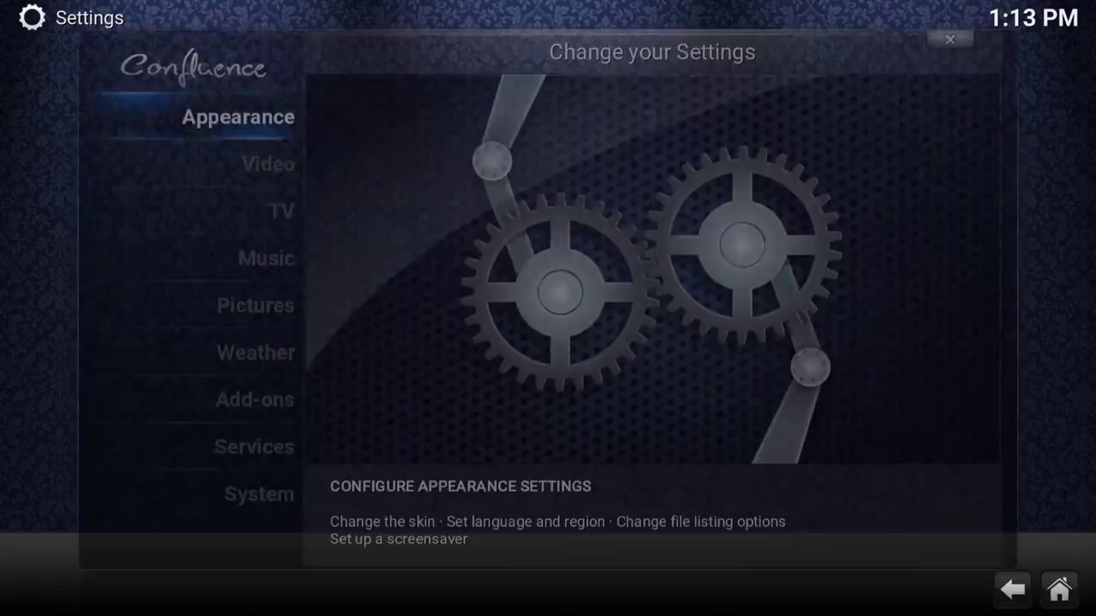
{"action": "key", "text": "Escape"}
{"action": "key", "text": "Escape"}
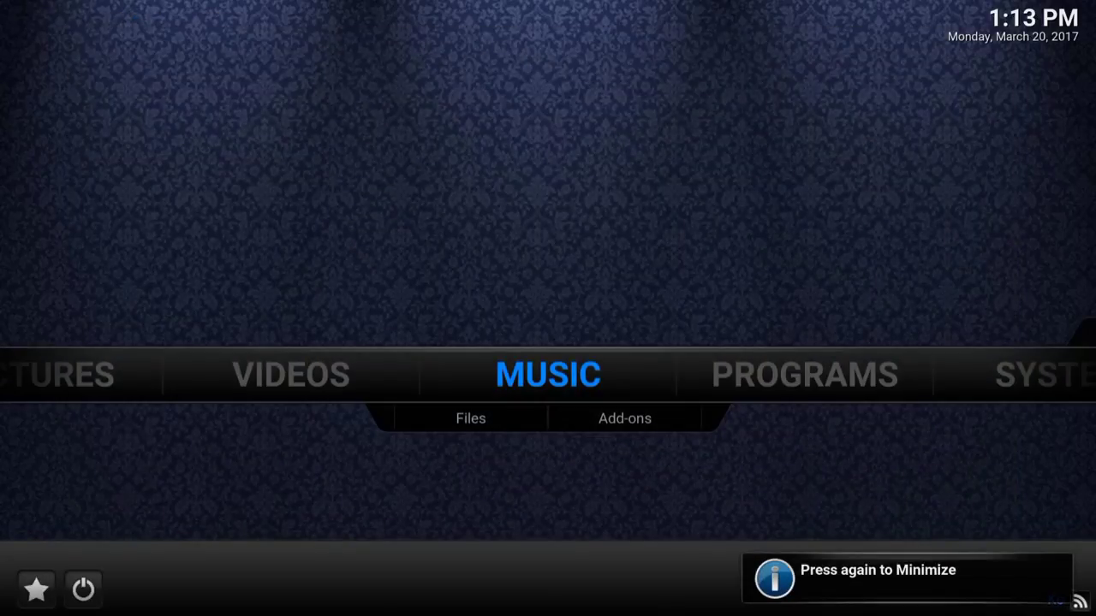
{"action": "key", "text": "Left"}
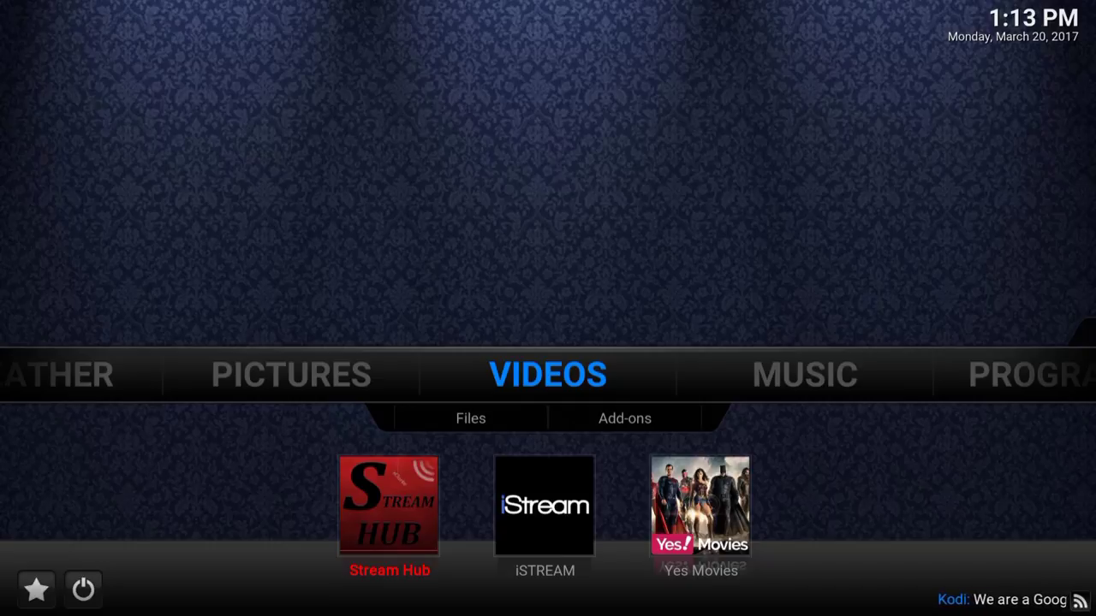
{"action": "key", "text": "Down"}
{"action": "key", "text": "Down"}
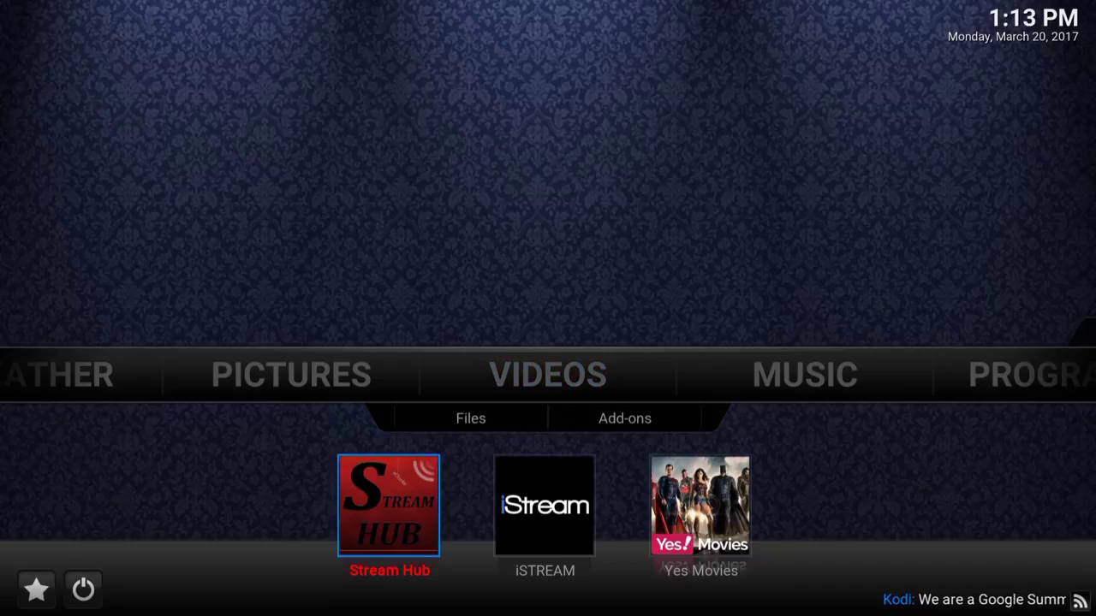
{"action": "key", "text": "Right"}
{"action": "key", "text": "Right"}
{"action": "key", "text": "Left"}
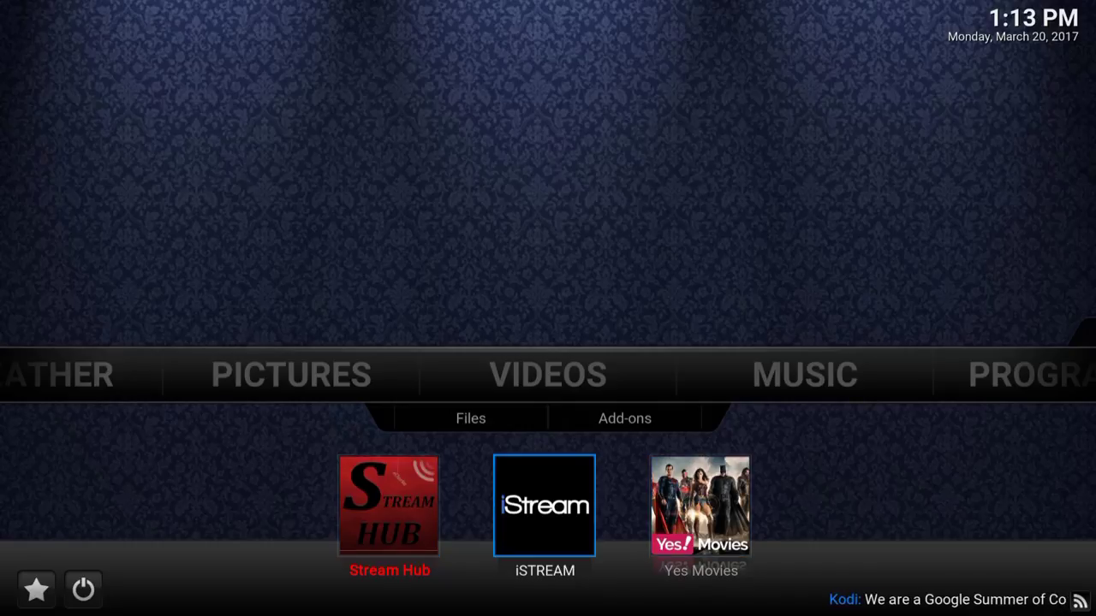
{"action": "key", "text": "Up"}
{"action": "key", "text": "Right"}
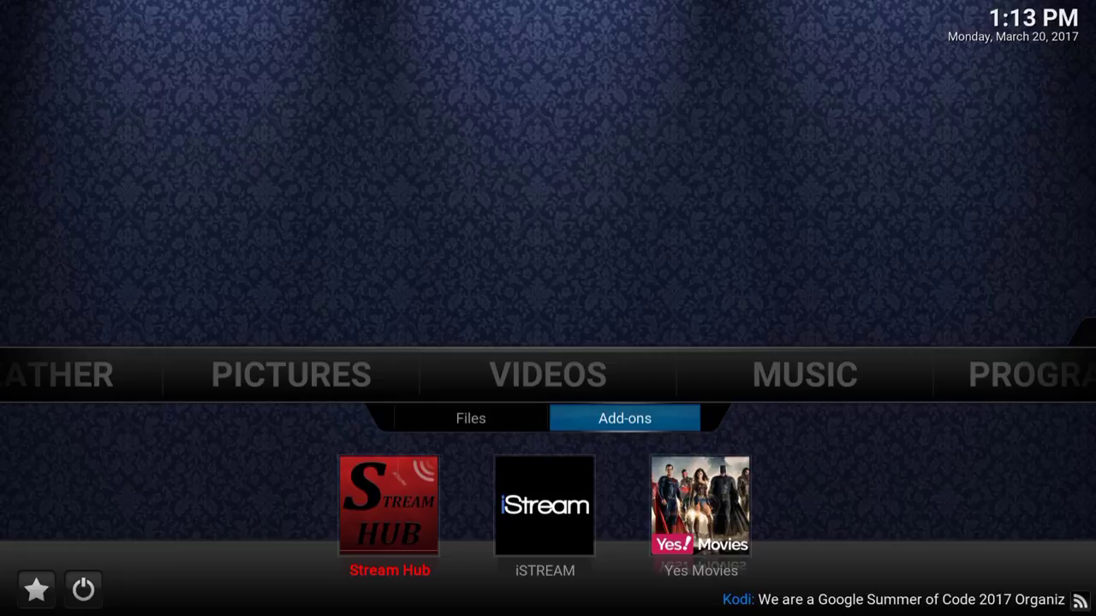
{"action": "key", "text": "Up"}
{"action": "key", "text": "Right"}
{"action": "key", "text": "Right"}
{"action": "key", "text": "Right"}
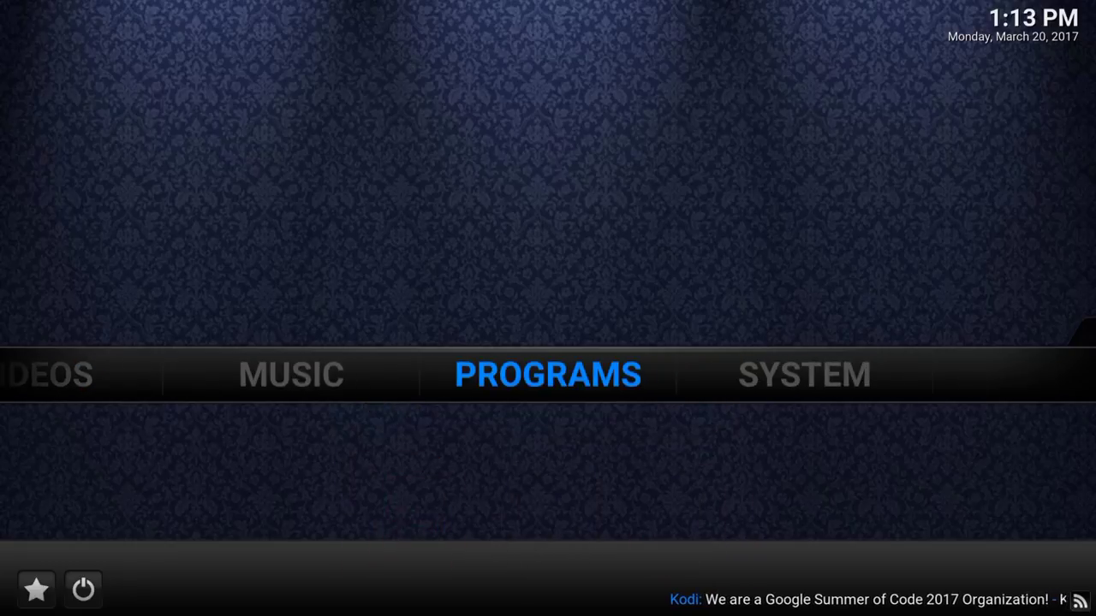
Open Settings from SYSTEM and enter the Confluence skin's own settings, keeping Skin default fonts
{"action": "key", "text": "Return"}
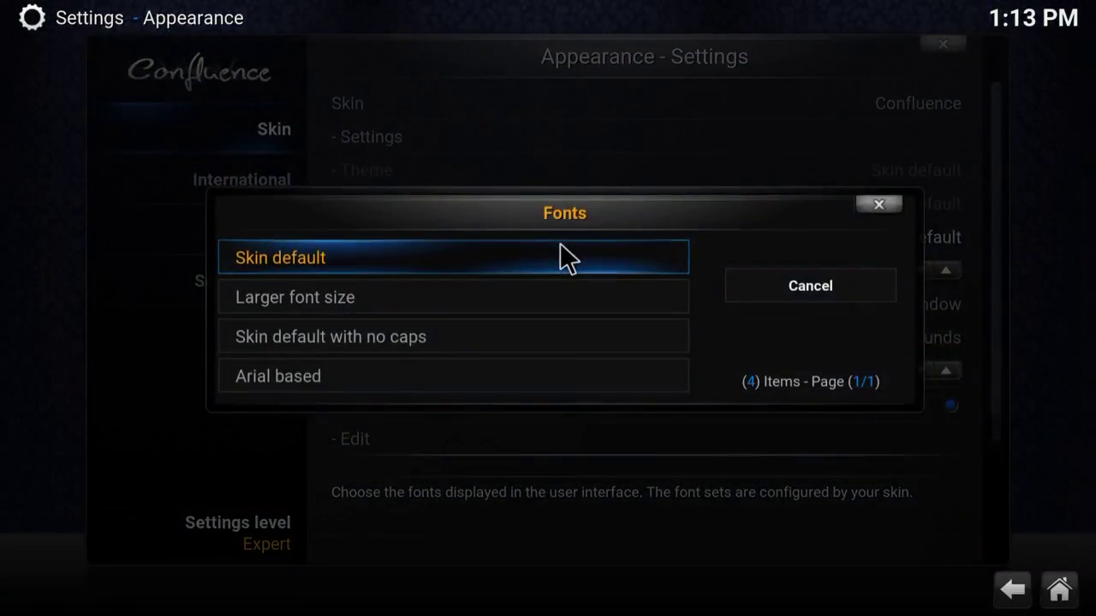
{"action": "left_click", "coordinate": [565, 257]}
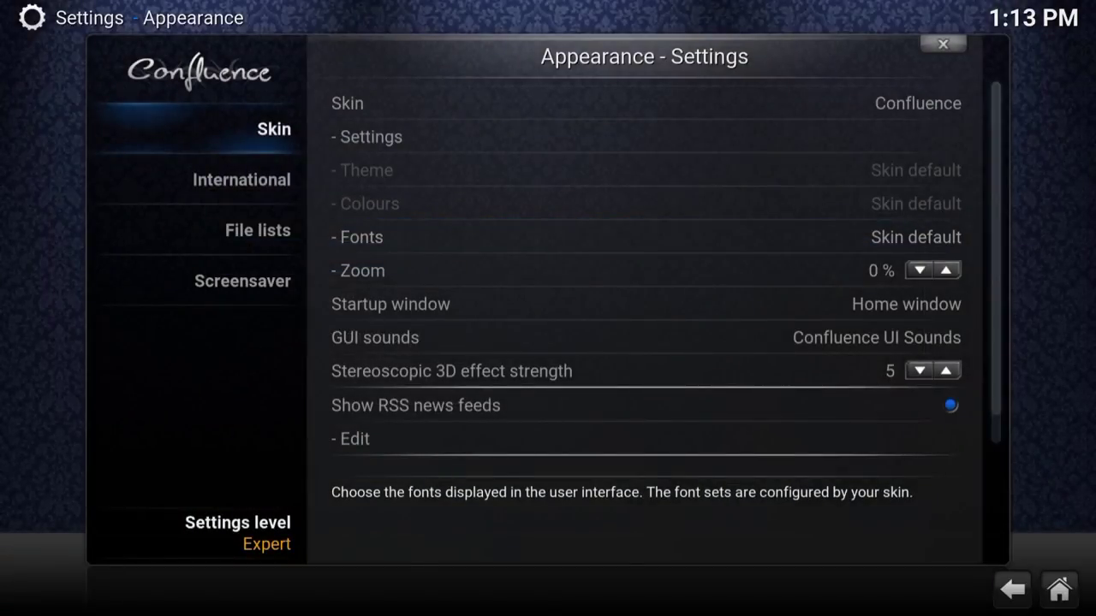
{"action": "key", "text": "Left"}
{"action": "key", "text": "Right"}
{"action": "key", "text": "Up"}
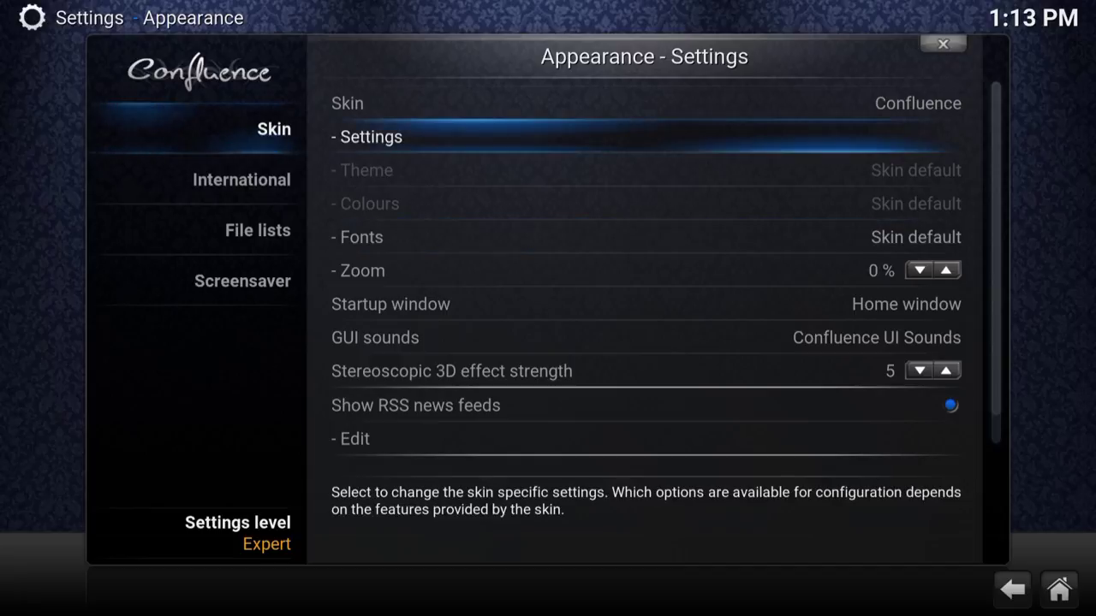
{"action": "key", "text": "Return"}
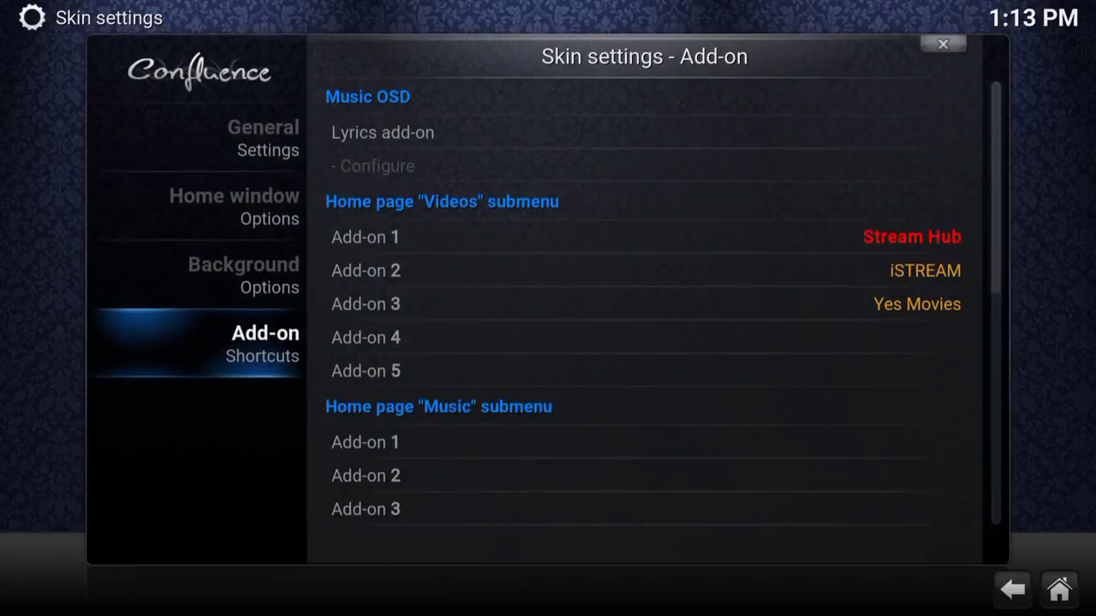
Browse the Add-on Shortcuts list up to Videos Add-on 1
{"action": "key", "text": "Right"}
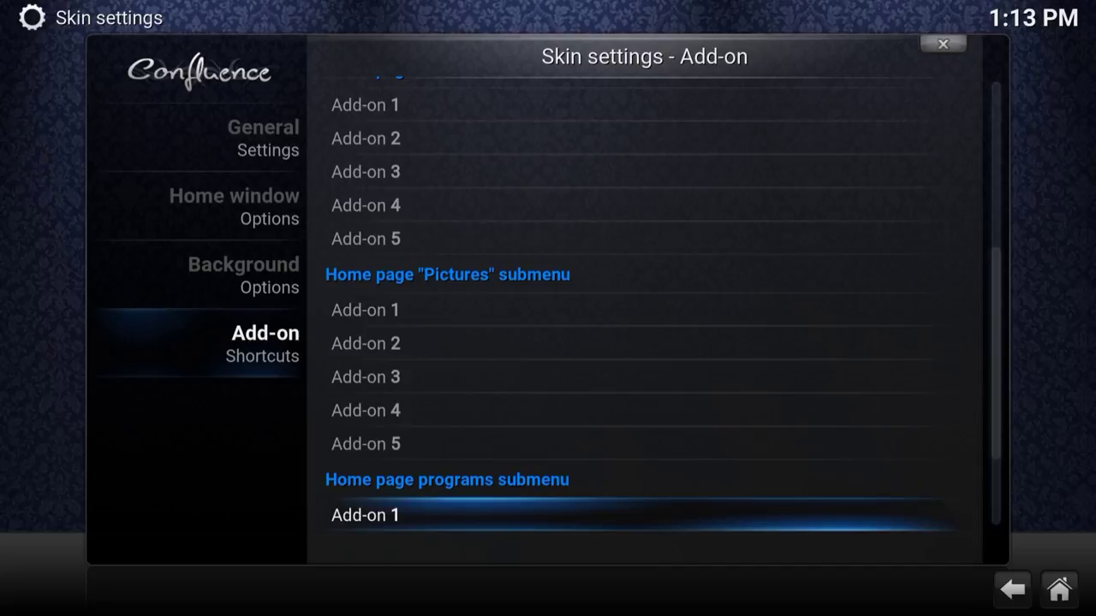
{"action": "key", "text": "Down"}
{"action": "key", "text": "Down"}
{"action": "key", "text": "Down"}
{"action": "key", "text": "Up"}
{"action": "key", "text": "Up"}
{"action": "key", "text": "Up"}
{"action": "key", "text": "Up"}
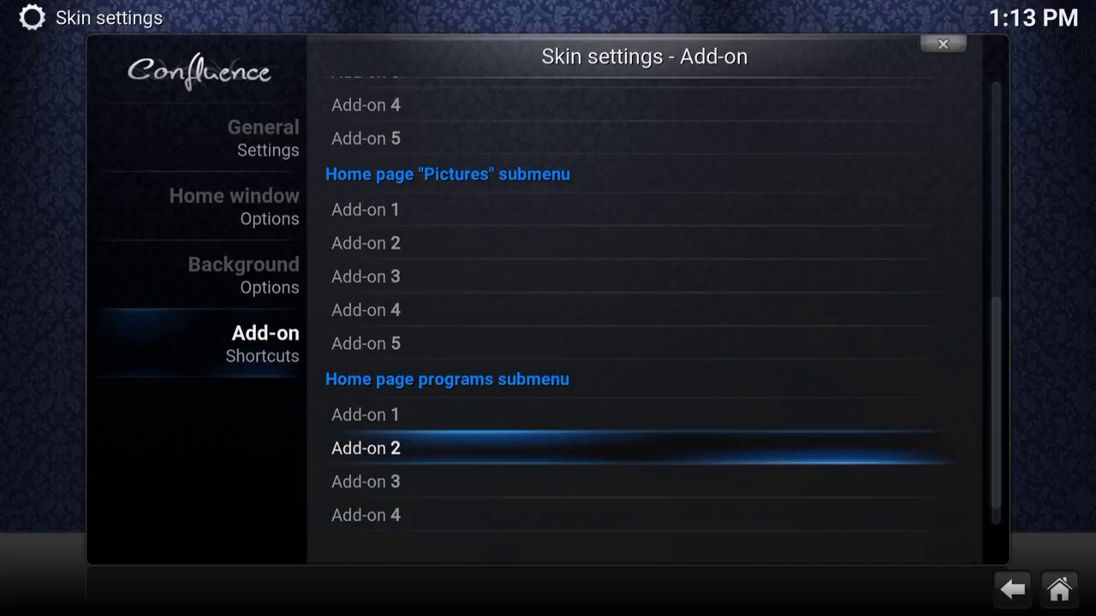
{"action": "key", "text": "Up"}
{"action": "key", "text": "Up"}
{"action": "key", "text": "Up"}
{"action": "key", "text": "Up"}
{"action": "key", "text": "Up"}
{"action": "key", "text": "Up"}
{"action": "key", "text": "Up"}
{"action": "key", "text": "Up"}
{"action": "key", "text": "Up"}
{"action": "key", "text": "Up"}
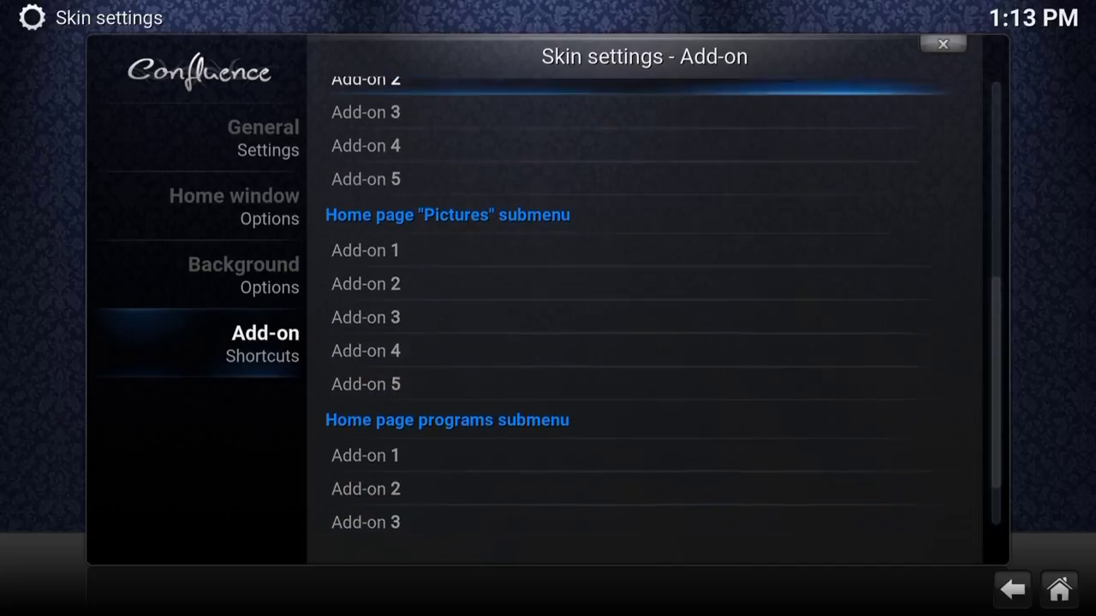
{"action": "key", "text": "Up"}
{"action": "key", "text": "Up"}
{"action": "key", "text": "Up"}
{"action": "key", "text": "Up"}
{"action": "key", "text": "Up"}
{"action": "key", "text": "Up"}
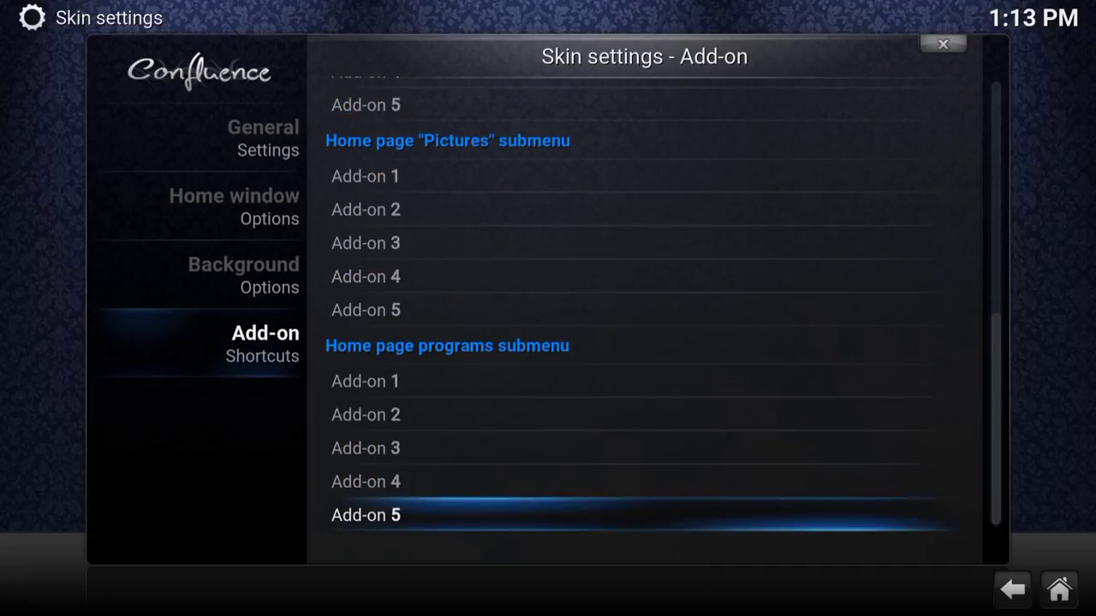
{"action": "key", "text": "Down"}
{"action": "key", "text": "Down"}
{"action": "key", "text": "Down"}
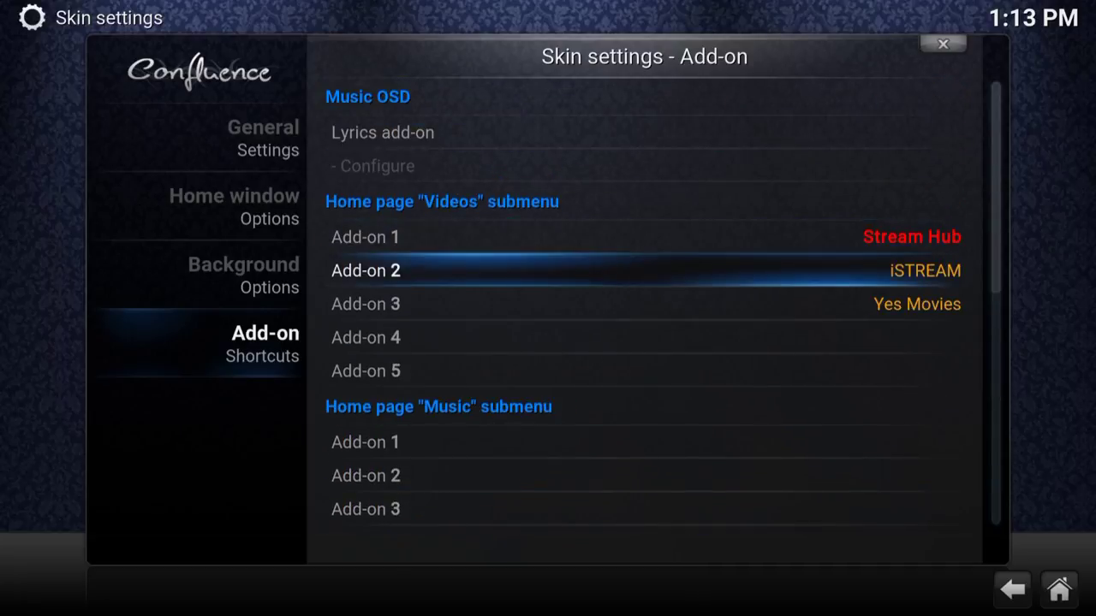
{"action": "key", "text": "Up"}
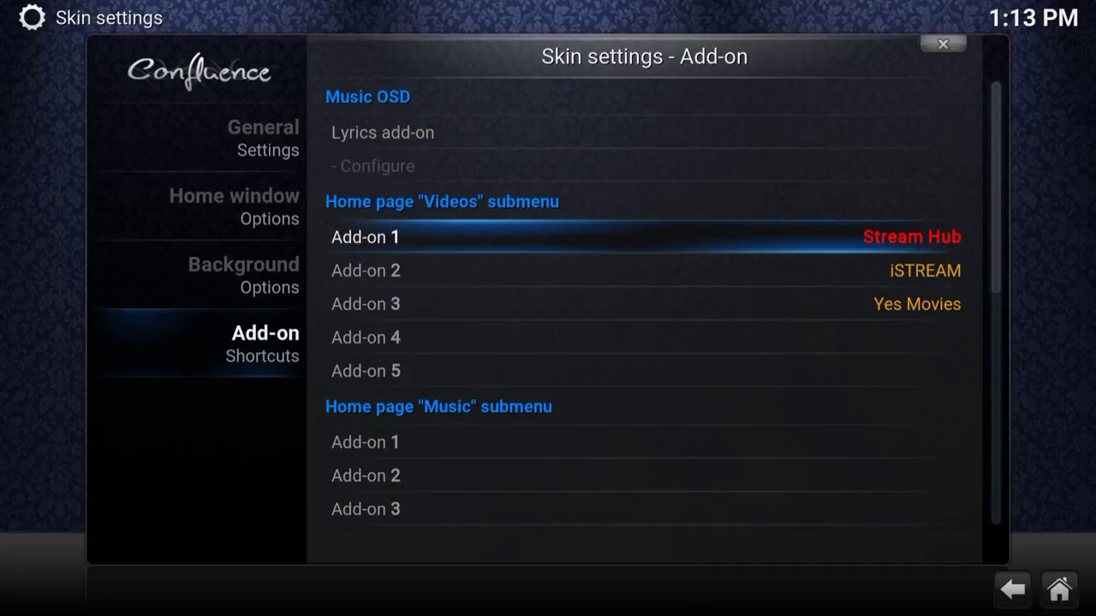
Set Videos Add-on 1 to None, removing the Stream Hub shortcut
{"action": "key", "text": "Return"}
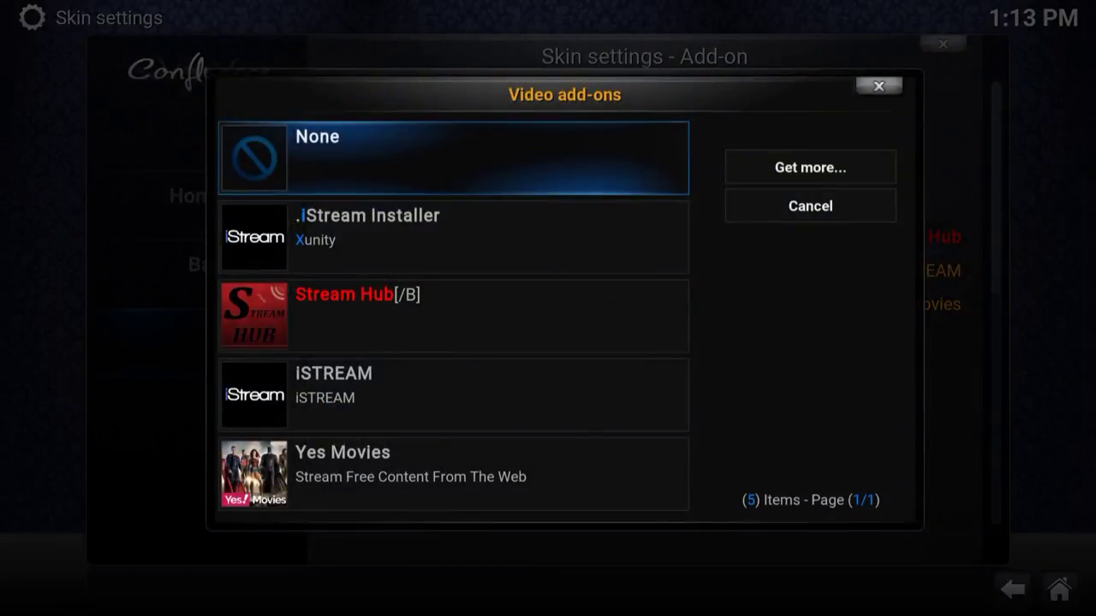
{"action": "key", "text": "Down"}
{"action": "key", "text": "Down"}
{"action": "key", "text": "Up"}
{"action": "key", "text": "Up"}
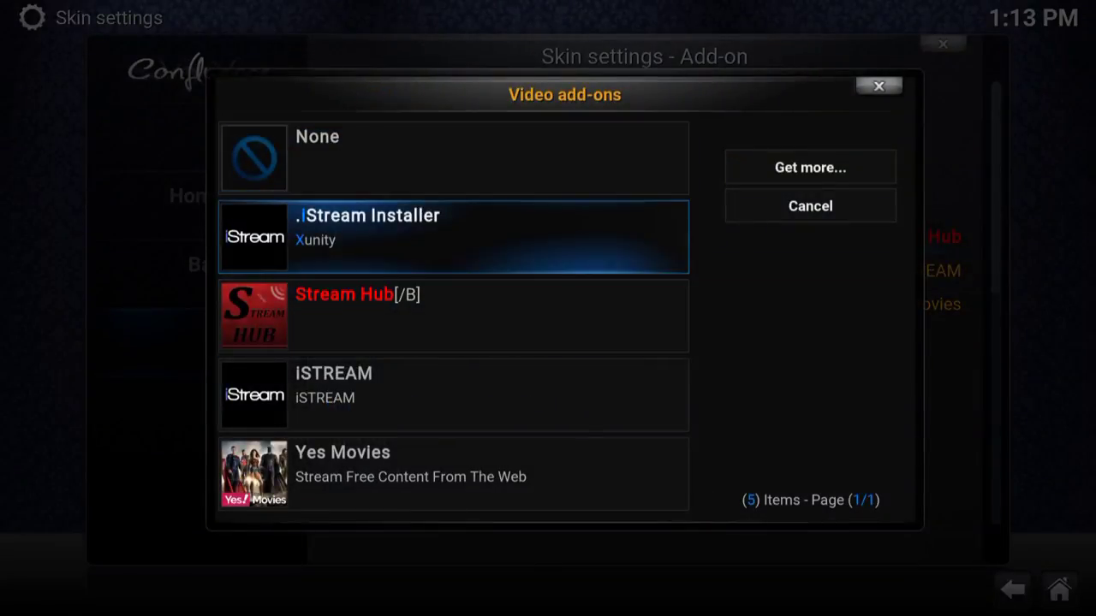
{"action": "key", "text": "Return"}
{"action": "key", "text": "Down"}
{"action": "key", "text": "Up"}
Set Videos Add-on 2 and 3 to None, removing iSTREAM and Yes Movies
{"action": "key", "text": "Down"}
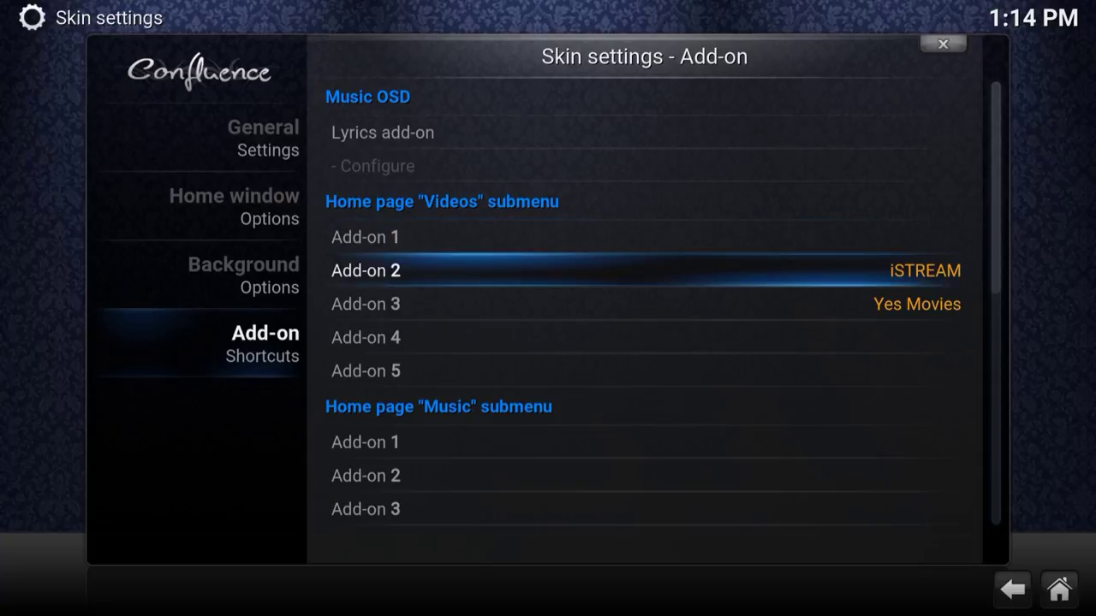
{"action": "key", "text": "Return"}
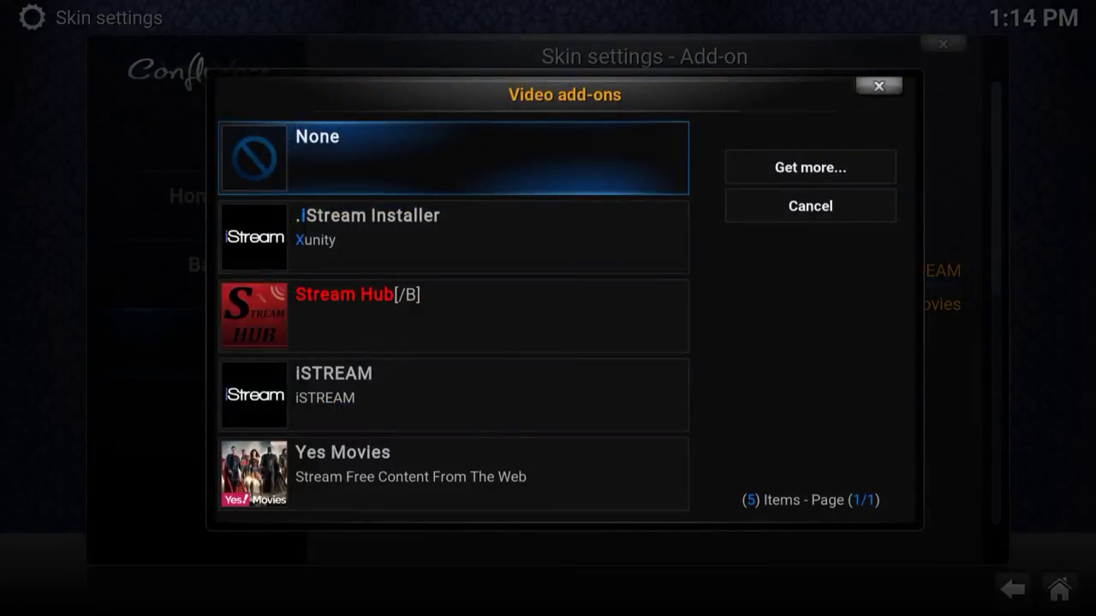
{"action": "key", "text": "Return"}
{"action": "key", "text": "Down"}
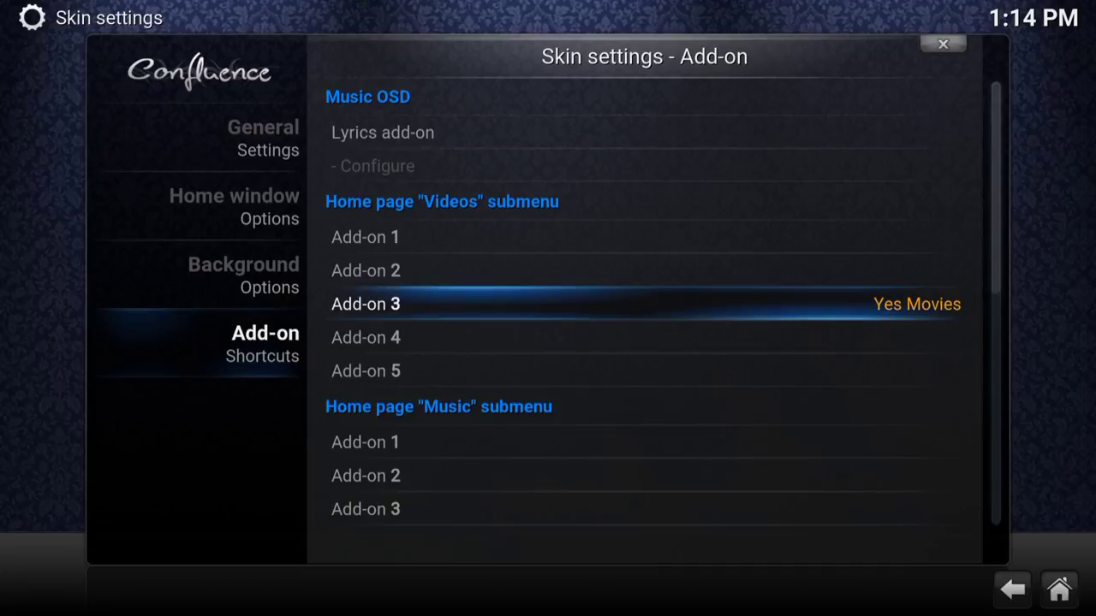
{"action": "key", "text": "Return"}
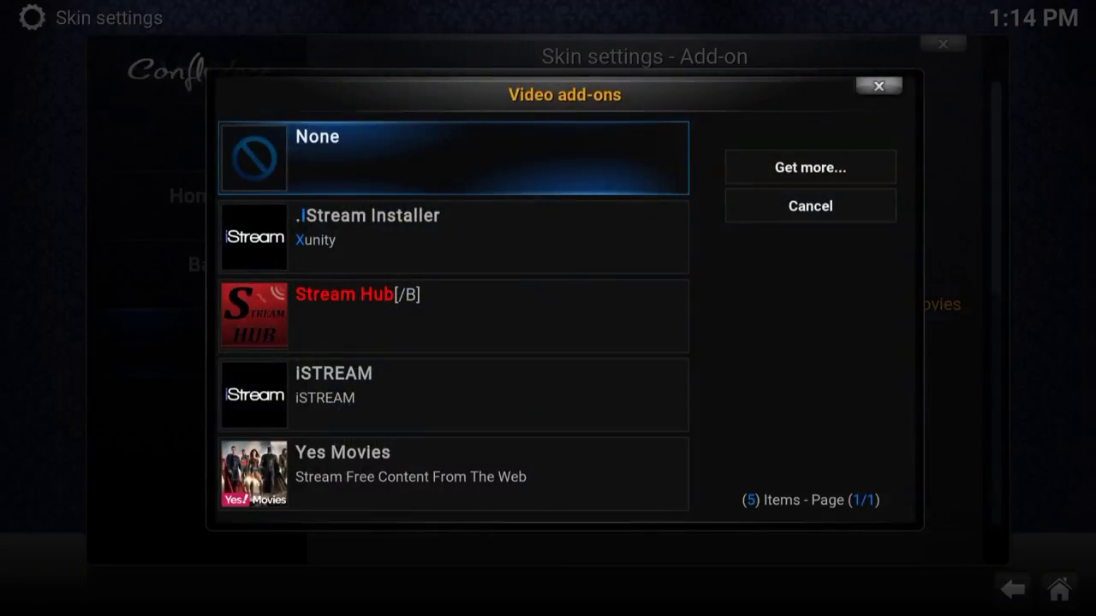
{"action": "key", "text": "Down"}
{"action": "key", "text": "Up"}
{"action": "key", "text": "Return"}
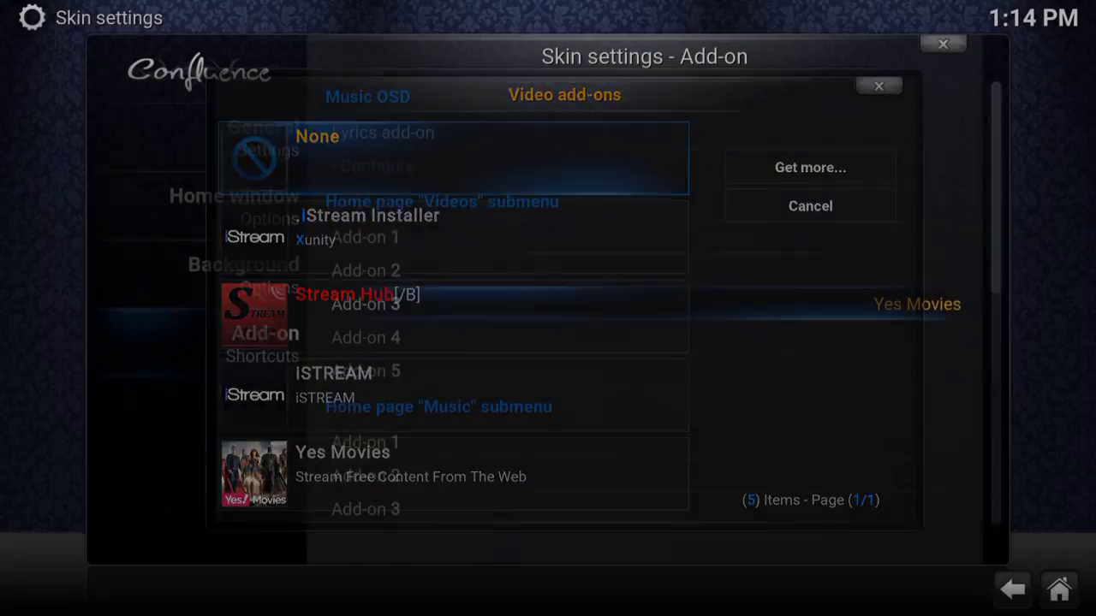
{"action": "key", "text": "Left"}
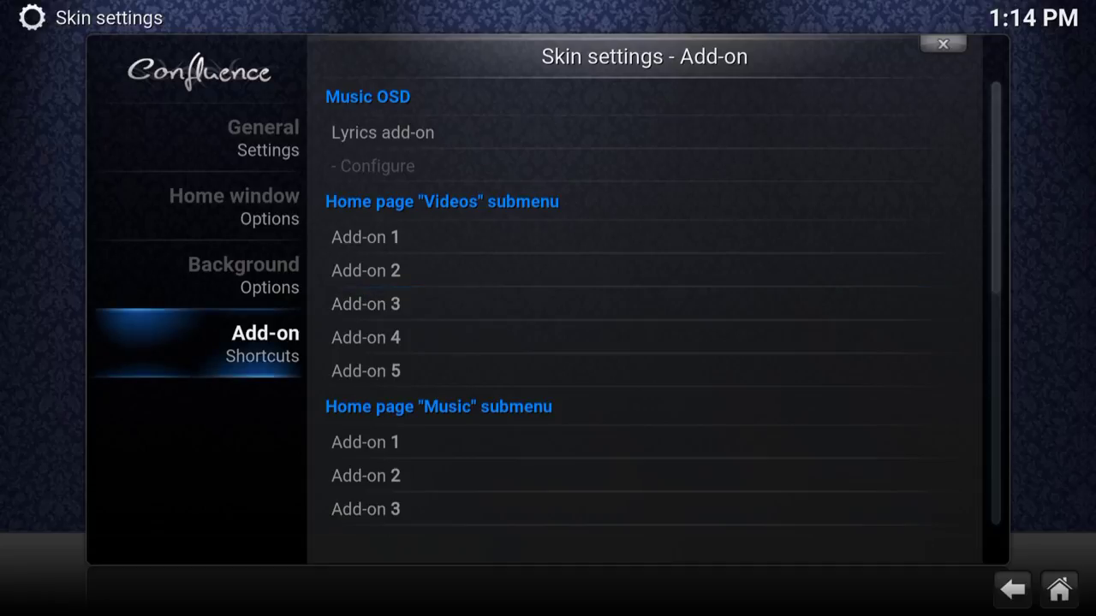
Back in Appearance, browse the font sets and keep Skin default
{"action": "key", "text": "Escape"}
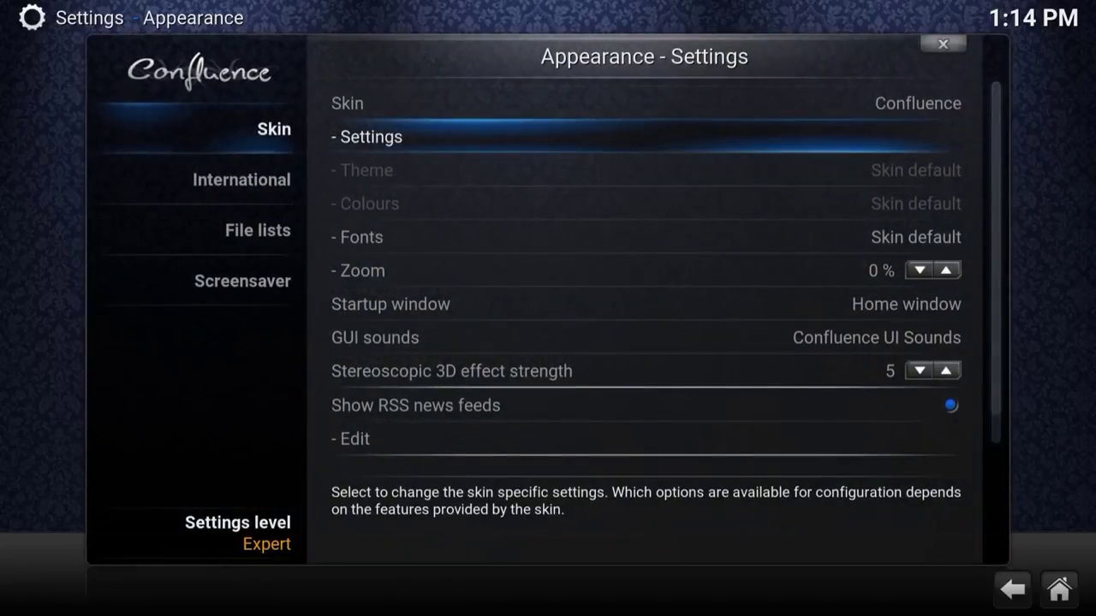
{"action": "key", "text": "Down"}
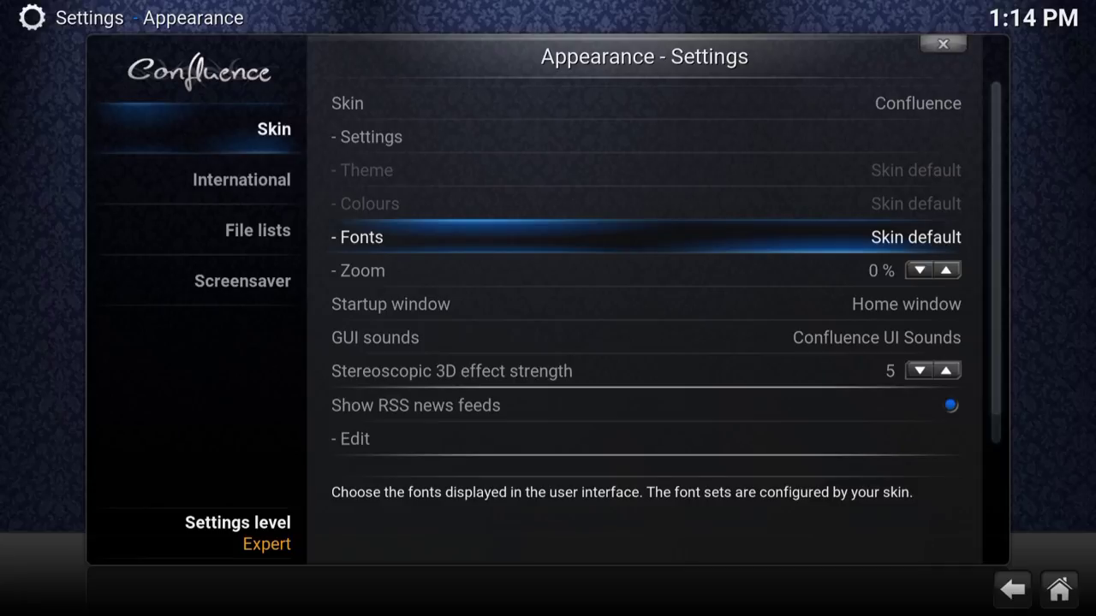
{"action": "key", "text": "Return"}
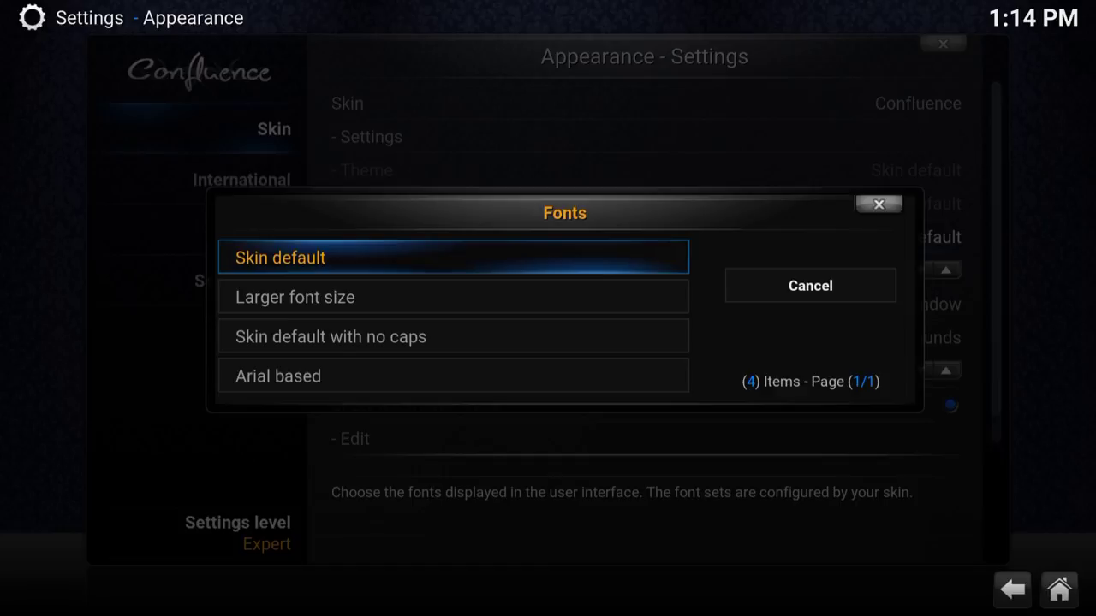
{"action": "key", "text": "Down"}
{"action": "key", "text": "Down"}
{"action": "key", "text": "Down"}
{"action": "key", "text": "Down"}
{"action": "key", "text": "Up"}
{"action": "key", "text": "Up"}
{"action": "key", "text": "Up"}
{"action": "key", "text": "Up"}
{"action": "left_click", "coordinate": [562, 254]}
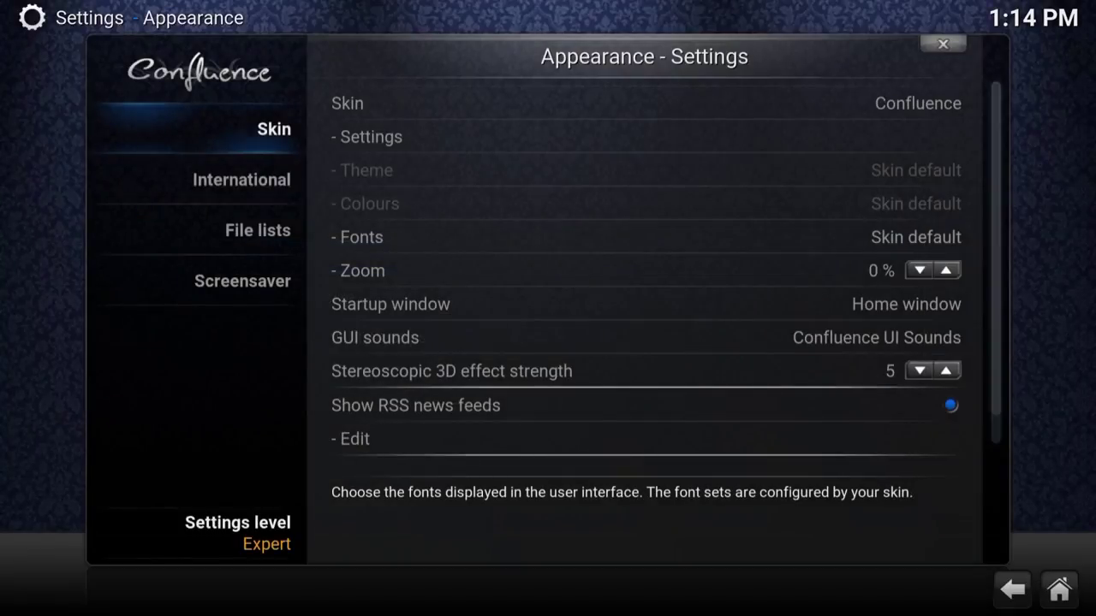
Preview the skin zoom at -6 % and return it to 0 %
{"action": "key", "text": "Left"}
{"action": "key", "text": "Right"}
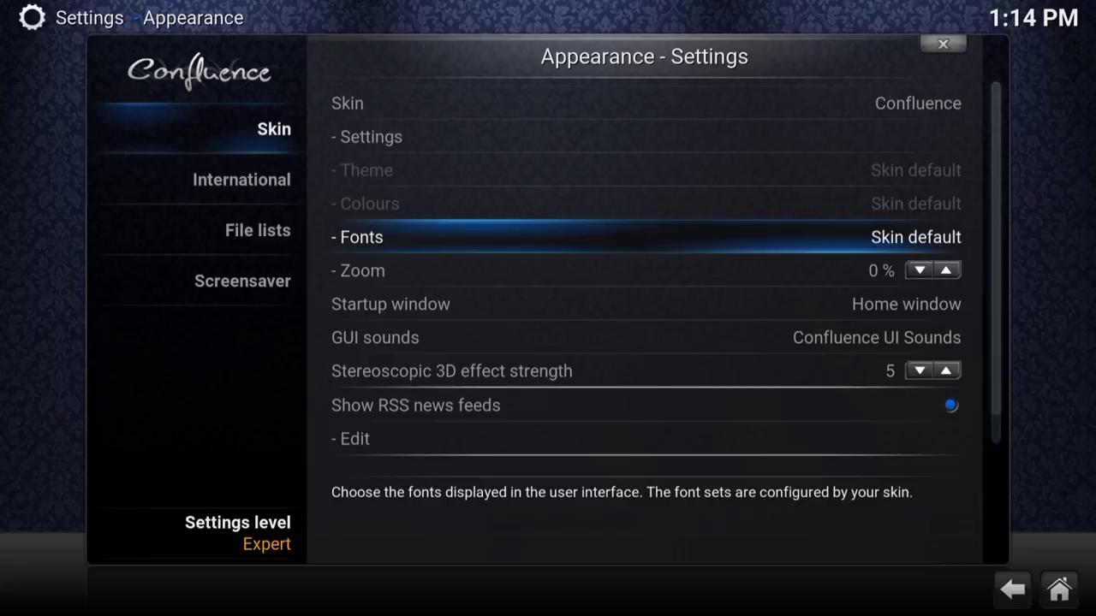
{"action": "key", "text": "Down"}
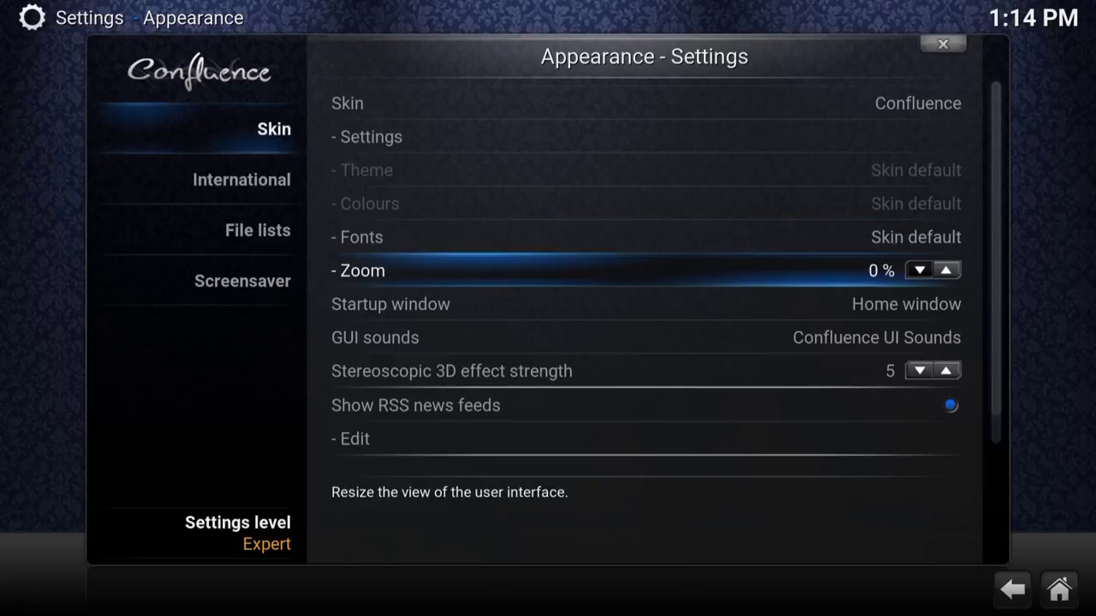
{"action": "key", "text": "Left"}
{"action": "key", "text": "Left"}
{"action": "key", "text": "Left"}
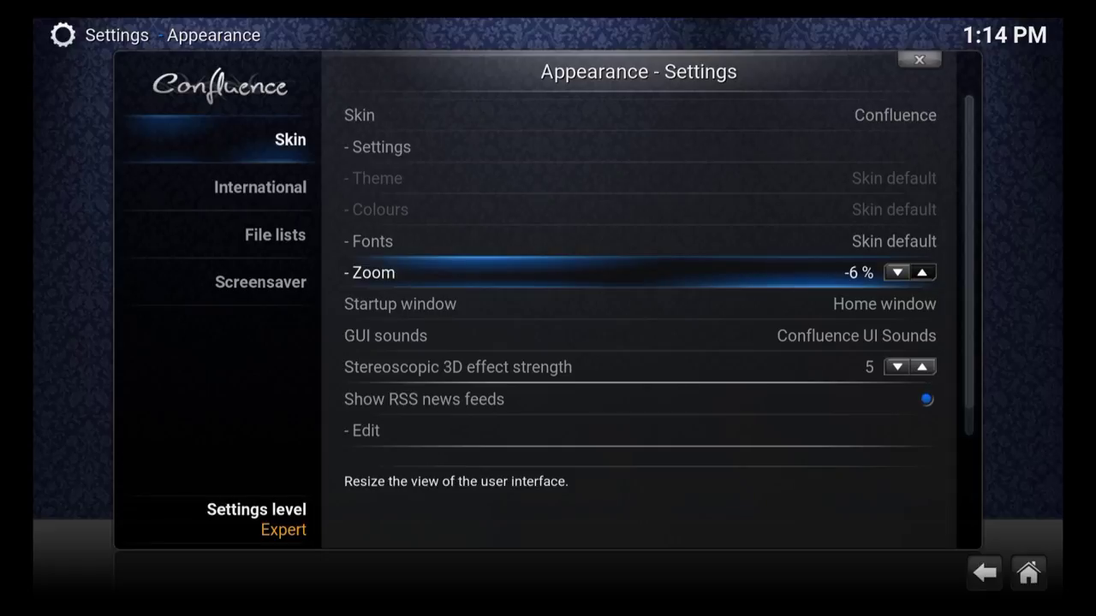
{"action": "key", "text": "Right"}
{"action": "key", "text": "Right"}
{"action": "key", "text": "Right"}
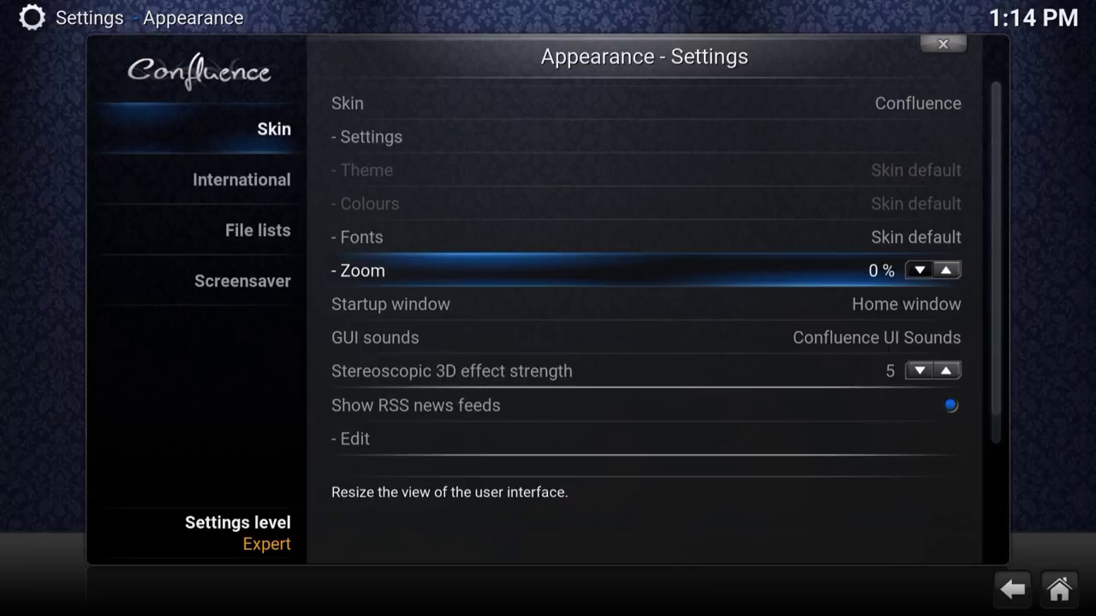
{"action": "key", "text": "Down"}
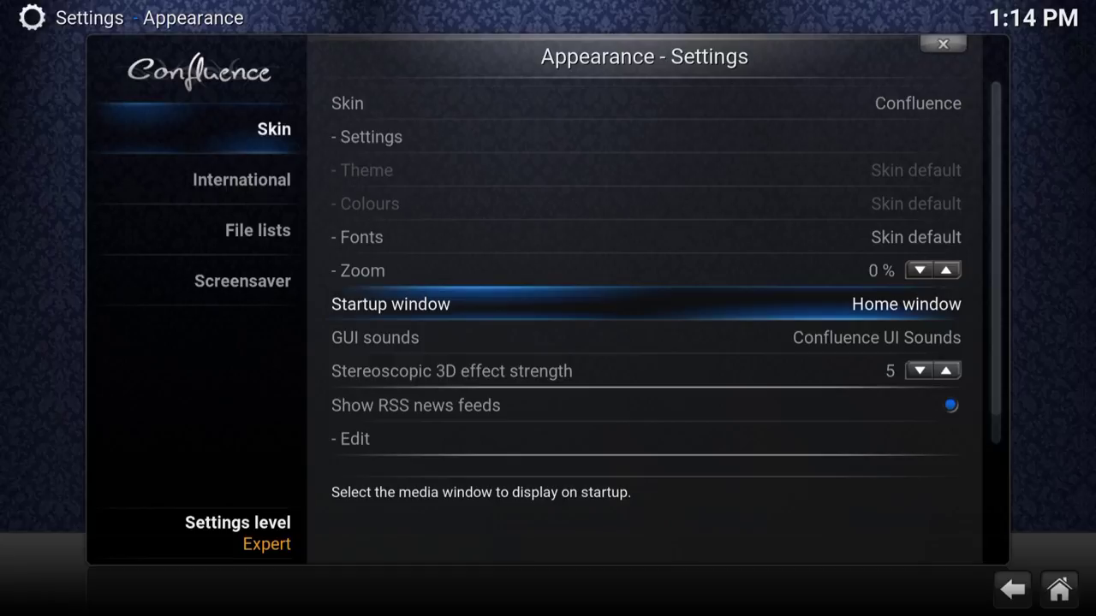
{"action": "key", "text": "Return"}
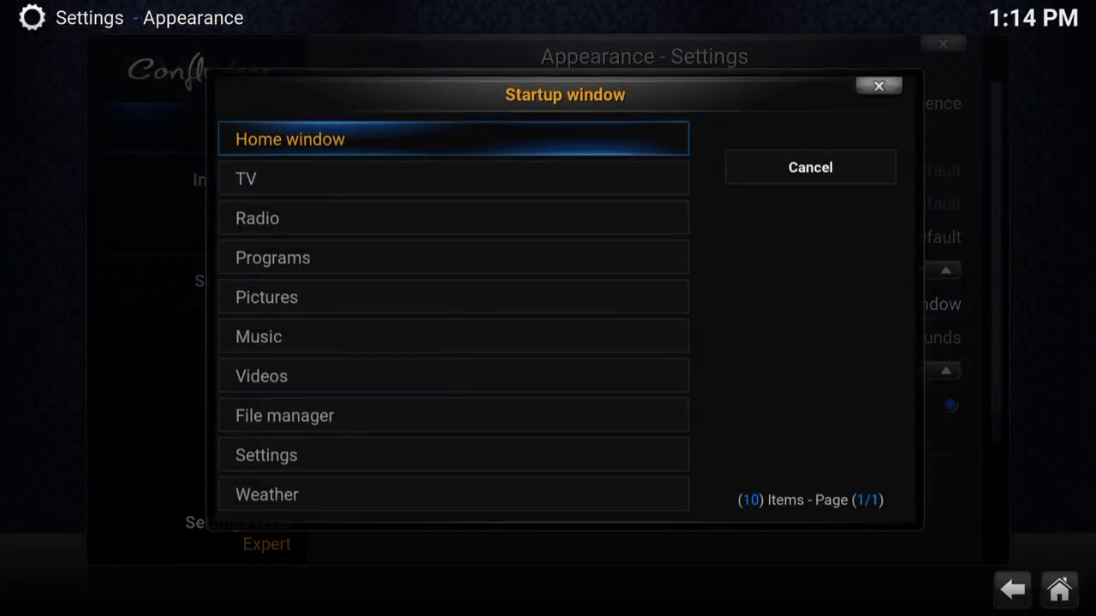
{"action": "key", "text": "Down"}
{"action": "key", "text": "Down"}
{"action": "key", "text": "Down"}
{"action": "key", "text": "Up"}
{"action": "key", "text": "Down"}
{"action": "key", "text": "Down"}
{"action": "key", "text": "Down"}
{"action": "key", "text": "Down"}
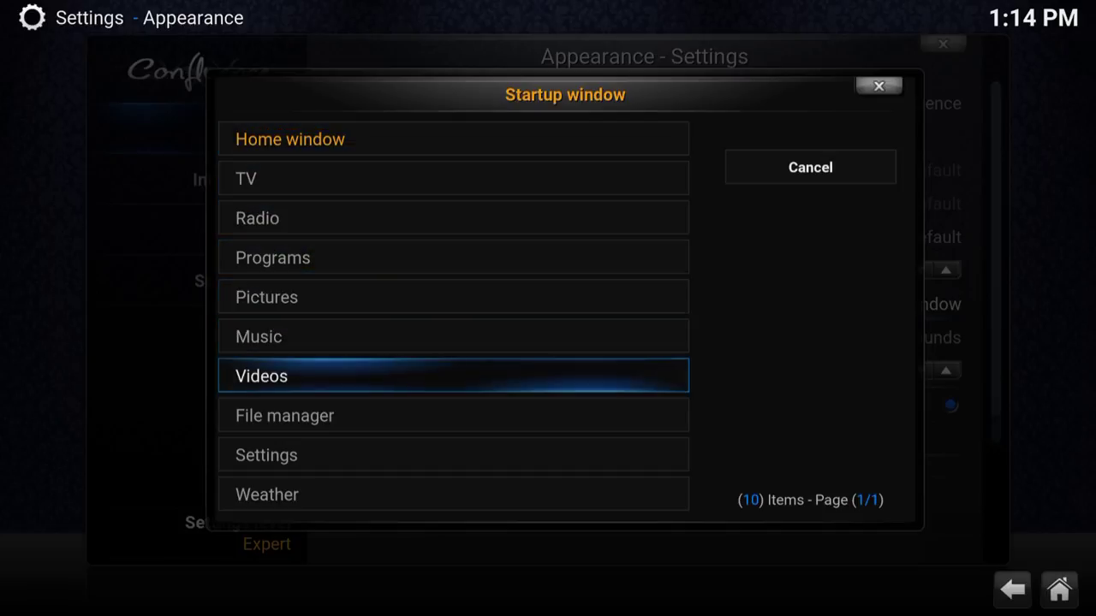
{"action": "key", "text": "Down"}
{"action": "key", "text": "Down"}
{"action": "key", "text": "Up"}
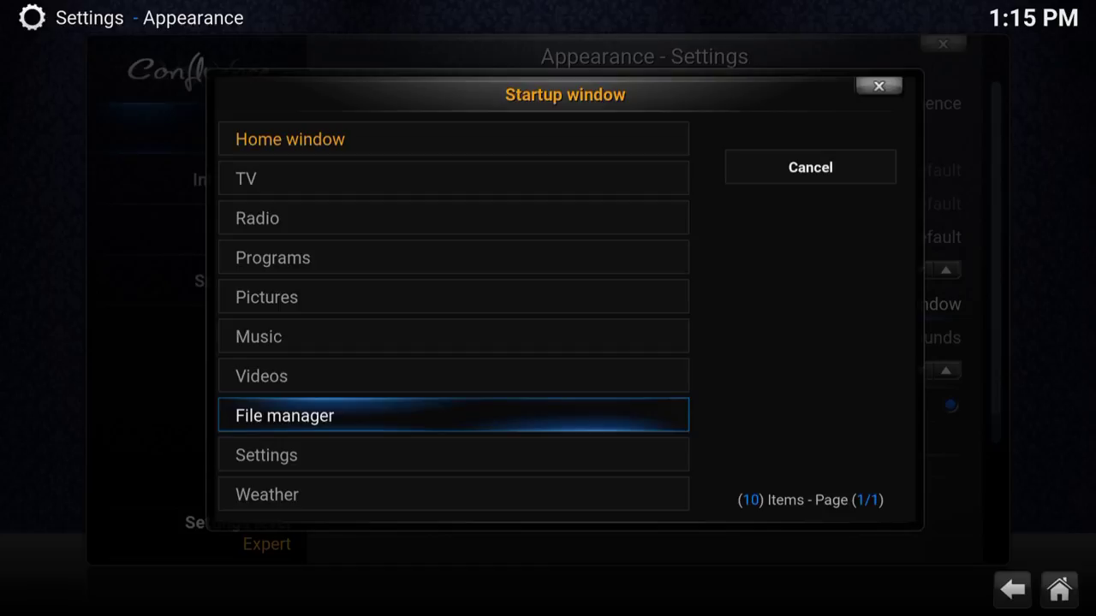
{"action": "key", "text": "Up"}
{"action": "key", "text": "Up"}
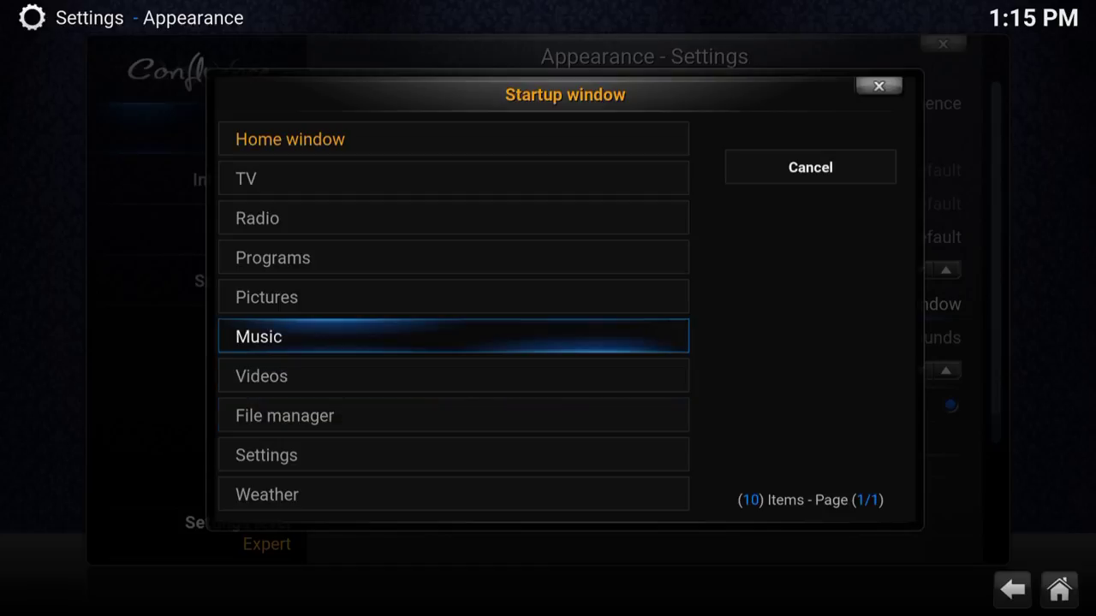
{"action": "key", "text": "Escape"}
{"action": "key", "text": "Down"}
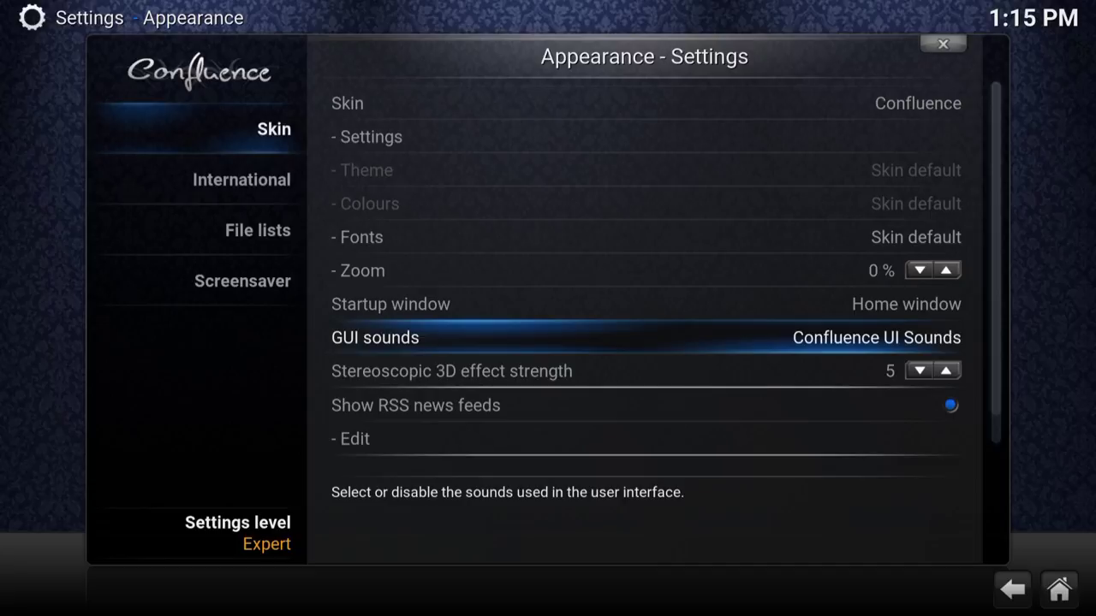
Browse the GUI sound sets, leaving Confluence UI Sounds unchanged
{"action": "key", "text": "Return"}
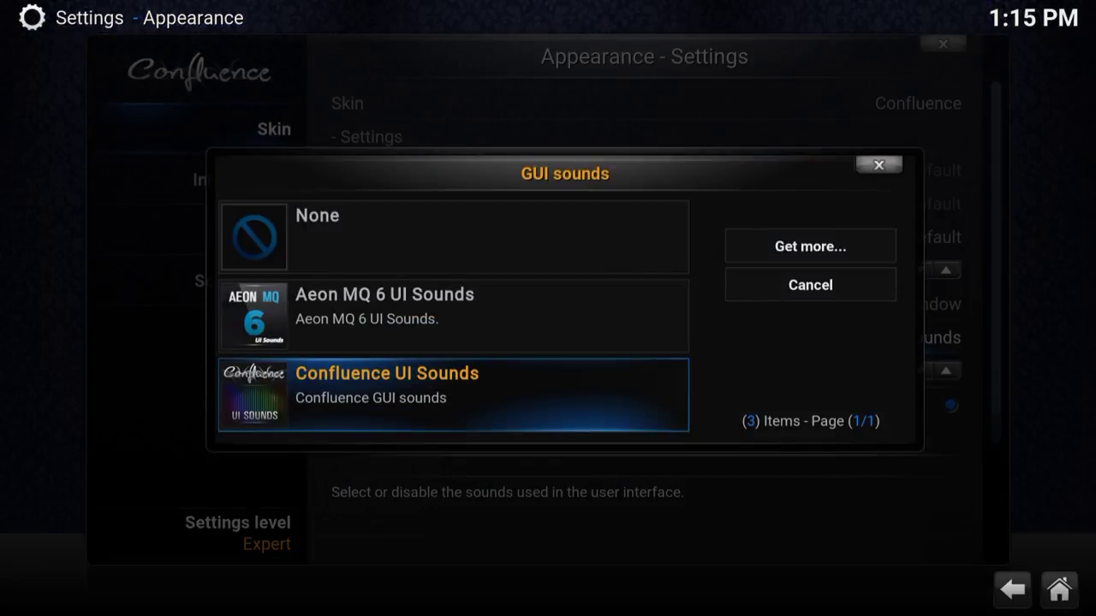
{"action": "key", "text": "Up"}
{"action": "key", "text": "Down"}
{"action": "key", "text": "Down"}
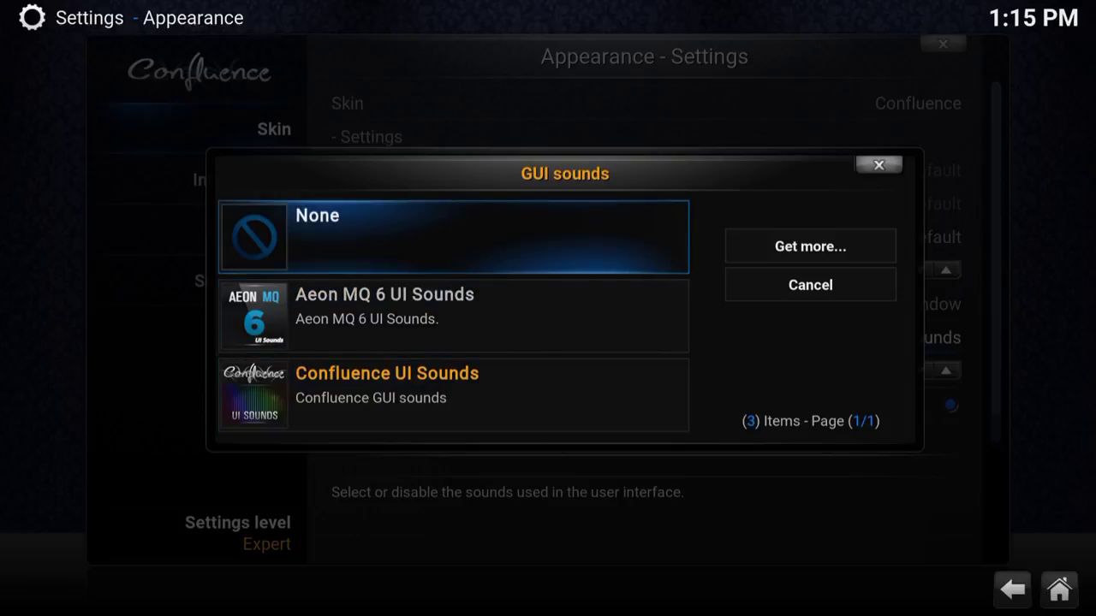
{"action": "key", "text": "Right"}
{"action": "key", "text": "Escape"}
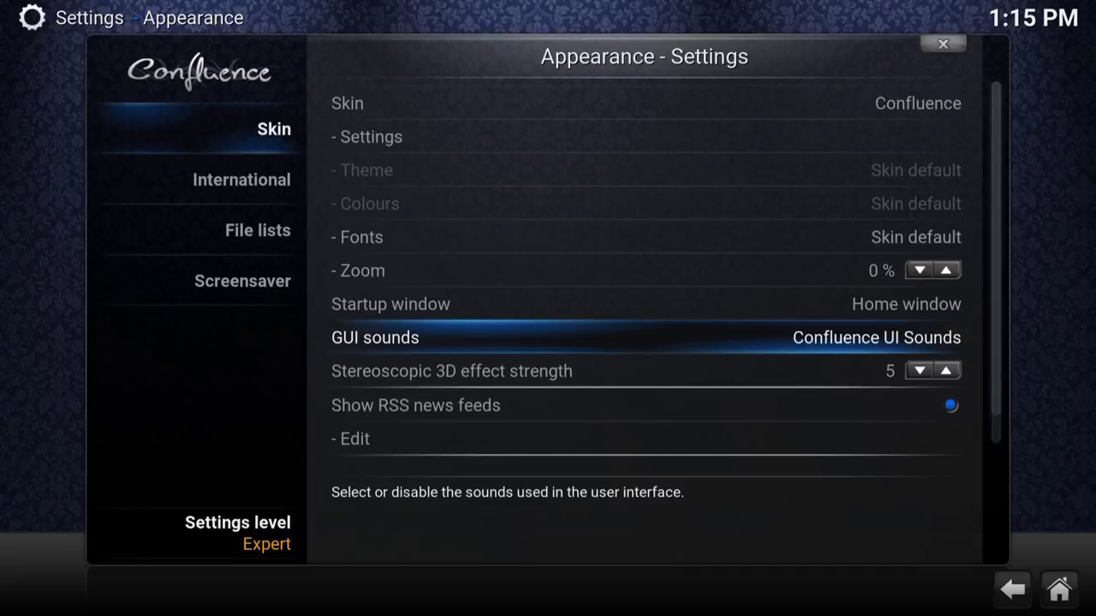
Set the GUI sounds to Bursting Bubbles
{"action": "key", "text": "Return"}
{"action": "key", "text": "Down"}
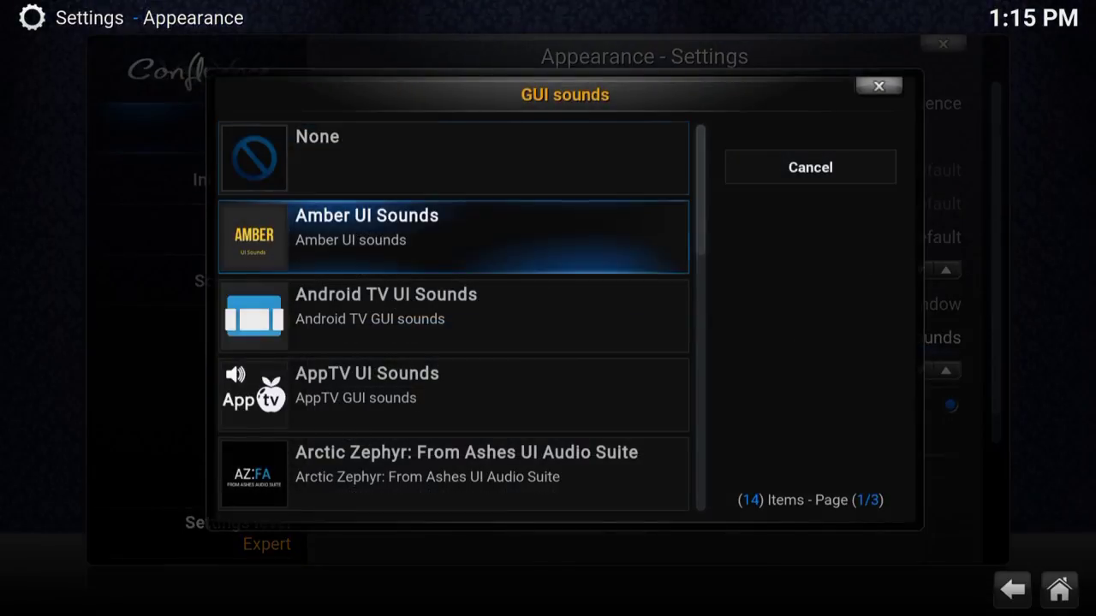
{"action": "key", "text": "Down"}
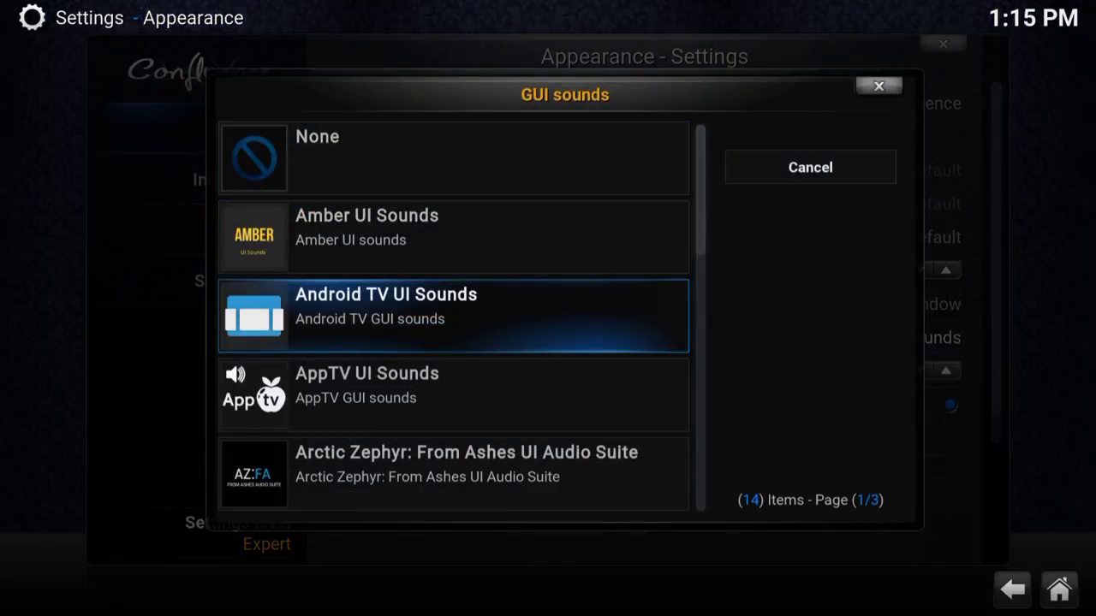
{"action": "key", "text": "Down"}
{"action": "key", "text": "Down"}
{"action": "key", "text": "Down"}
{"action": "key", "text": "Down"}
{"action": "key", "text": "Down"}
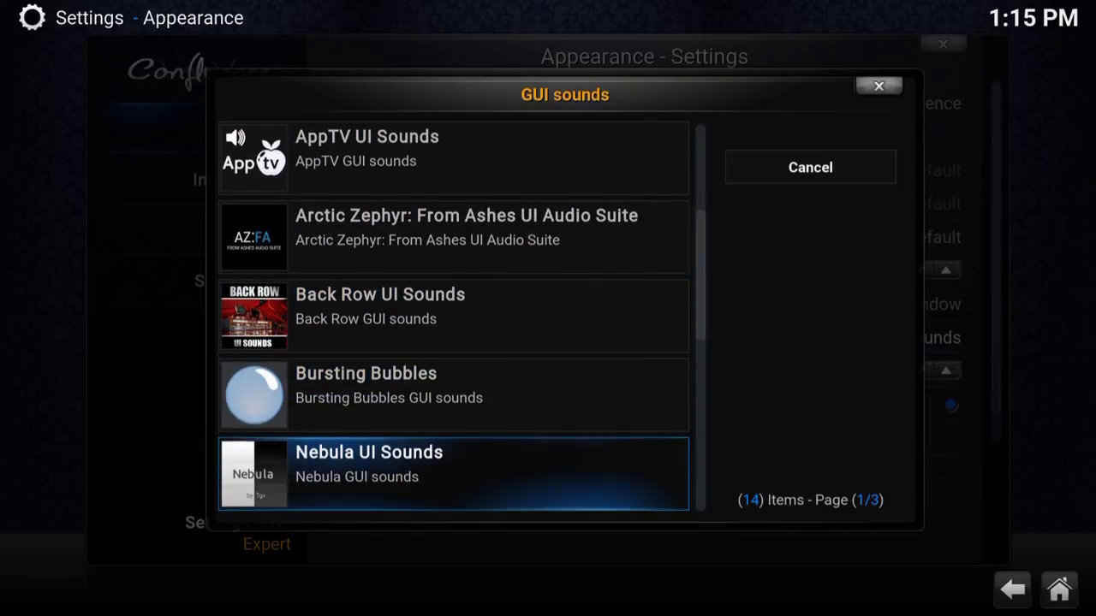
{"action": "key", "text": "Up"}
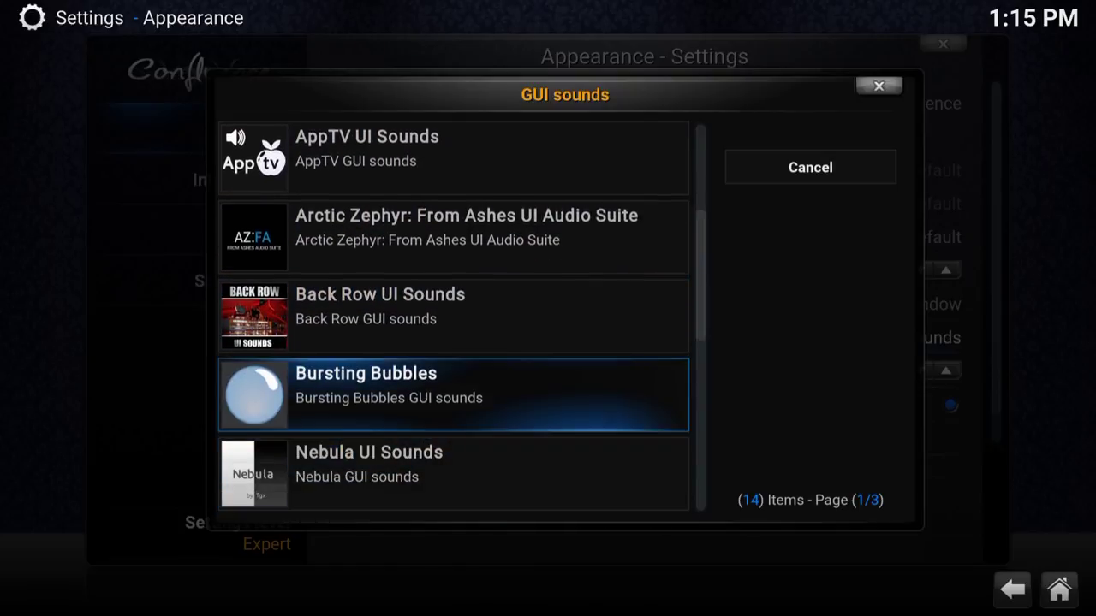
{"action": "key", "text": "Return"}
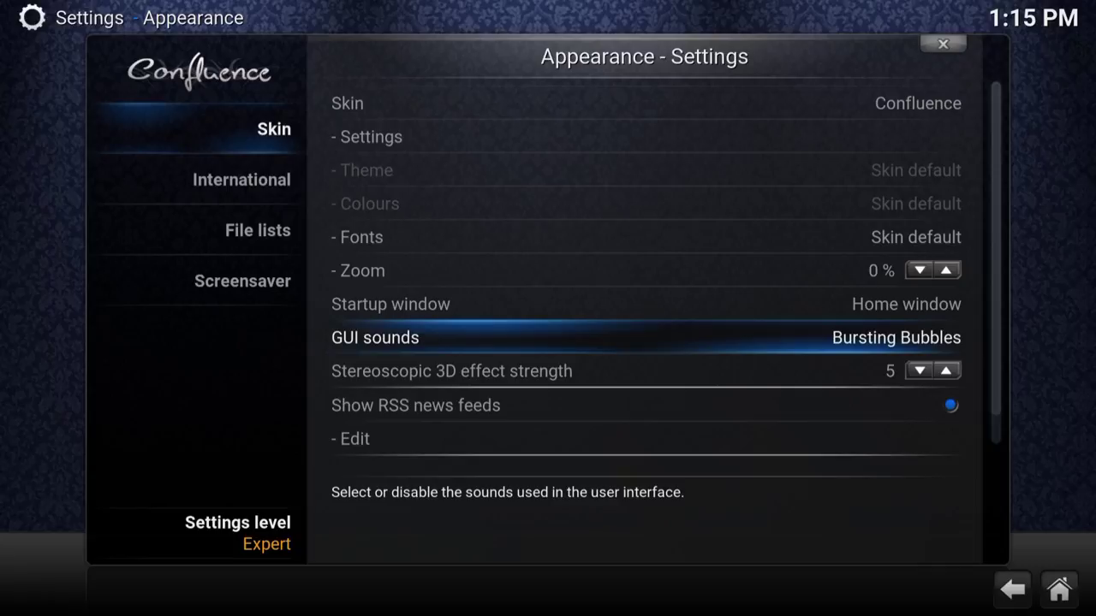
{"action": "key", "text": "Up"}
{"action": "key", "text": "Up"}
{"action": "key", "text": "Up"}
{"action": "key", "text": "Up"}
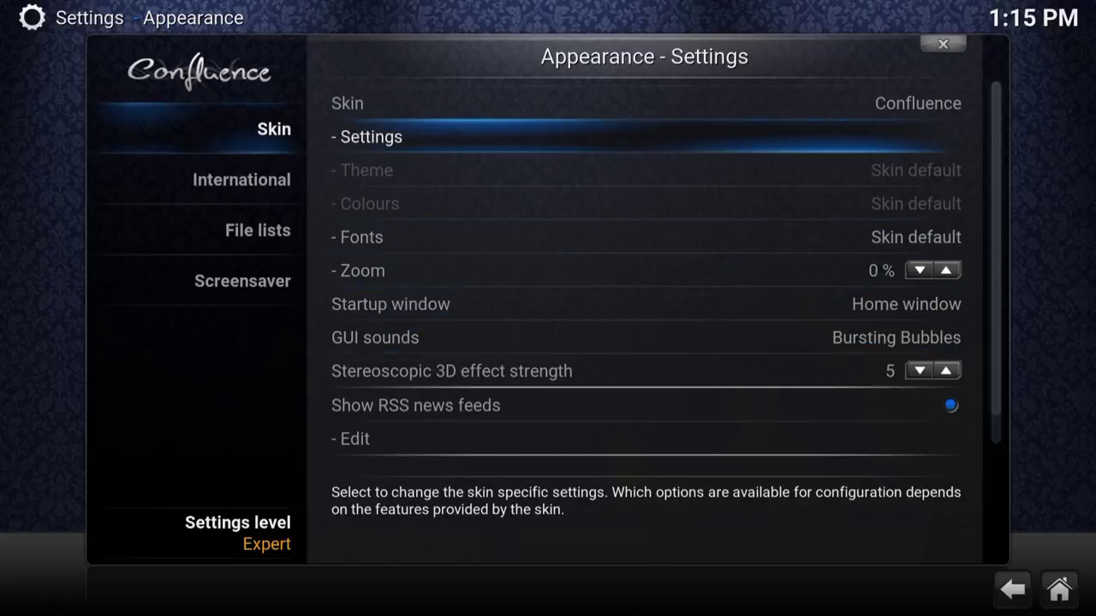
Review Zoom and Startup window (Home window), reopen Appearance to browse again, then return home
{"action": "key", "text": "Down"}
{"action": "key", "text": "Down"}
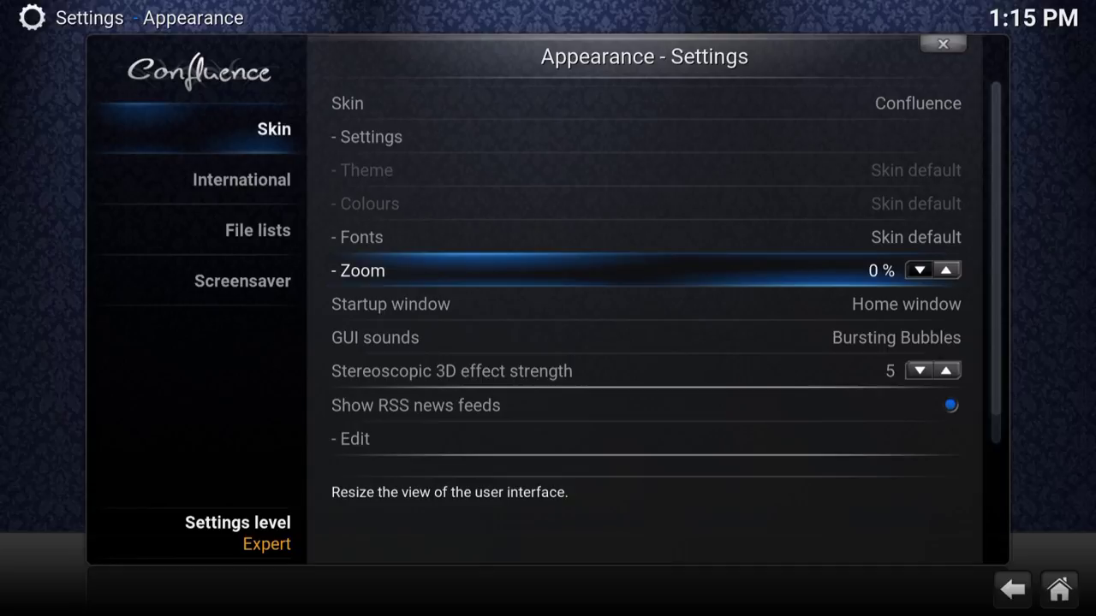
{"action": "key", "text": "Down"}
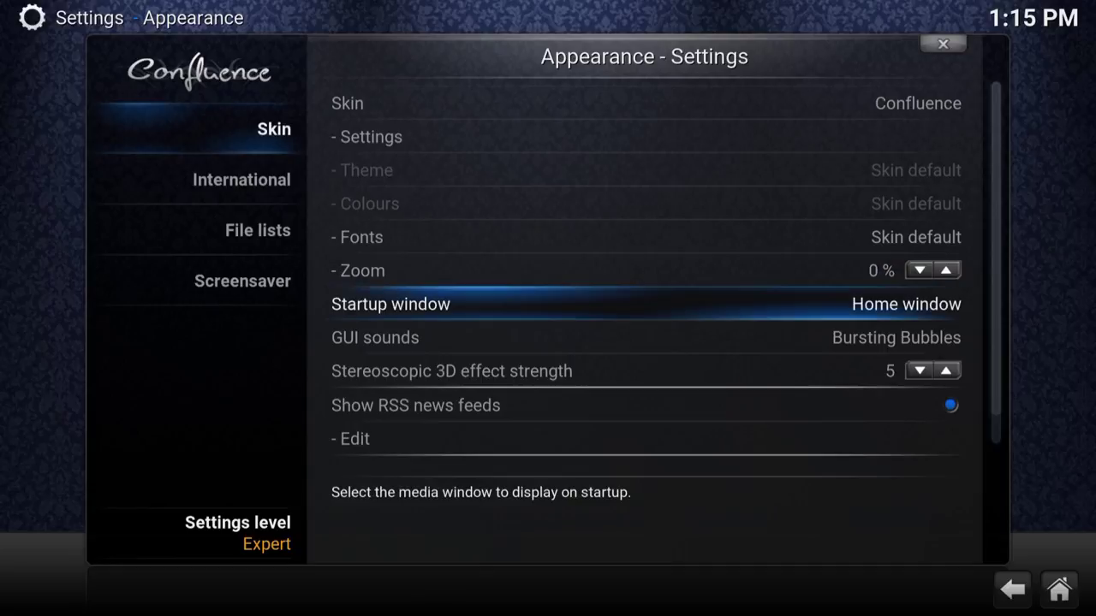
{"action": "key", "text": "Escape"}
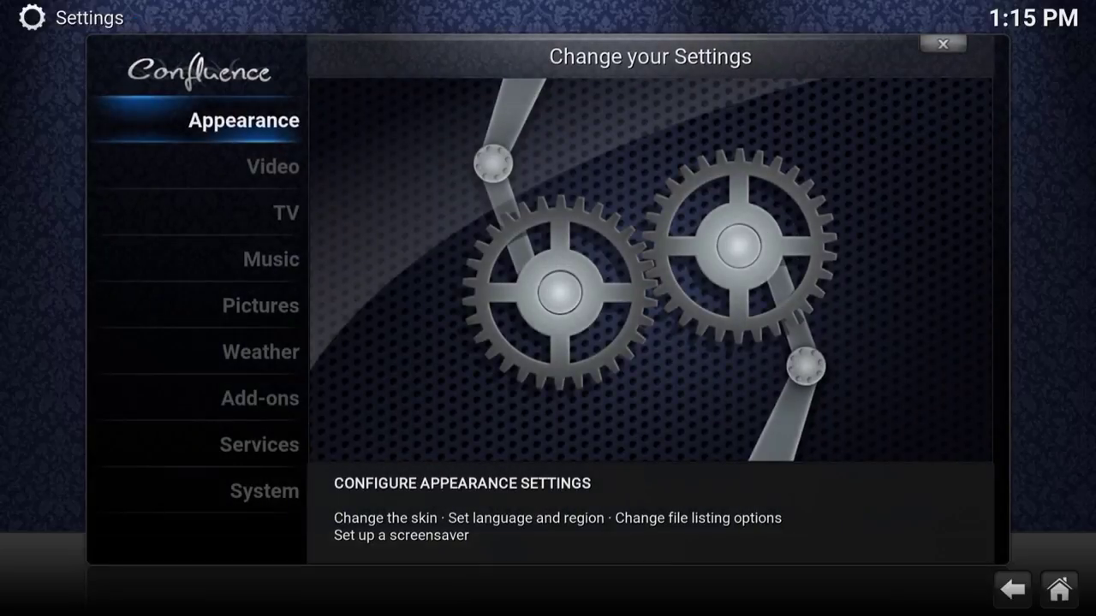
{"action": "key", "text": "Return"}
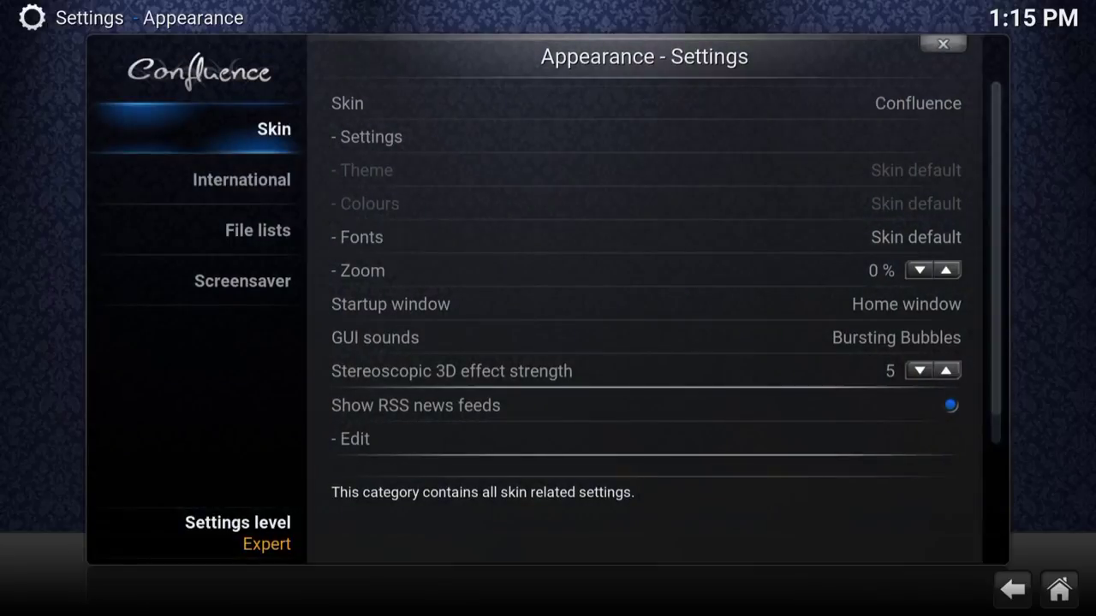
{"action": "key", "text": "Right"}
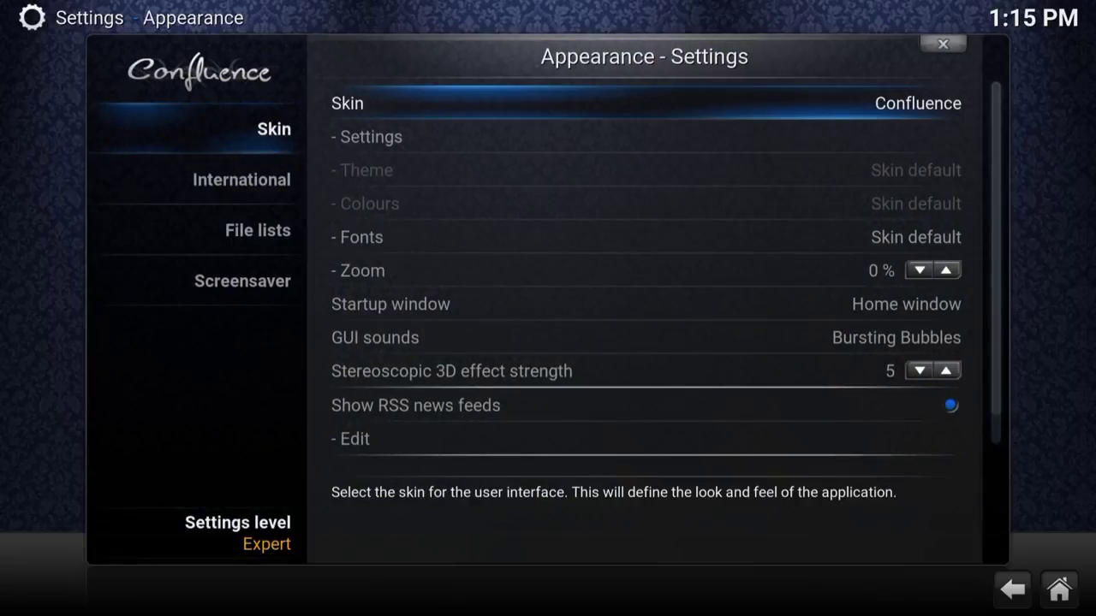
{"action": "key", "text": "Down"}
{"action": "key", "text": "Down"}
{"action": "key", "text": "Down"}
{"action": "key", "text": "Down"}
{"action": "key", "text": "Down"}
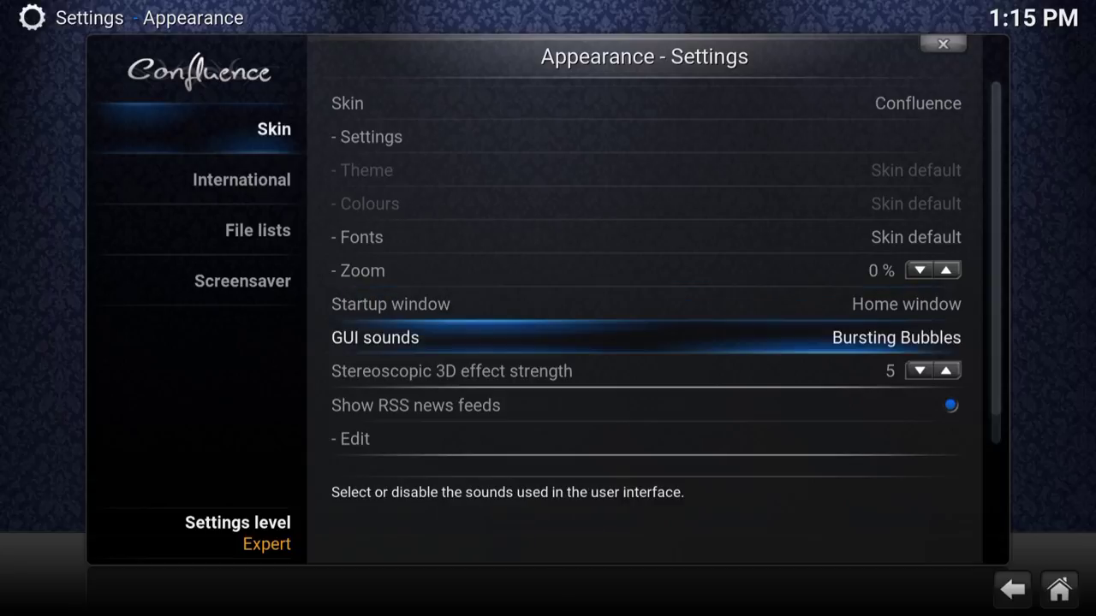
{"action": "key", "text": "Down"}
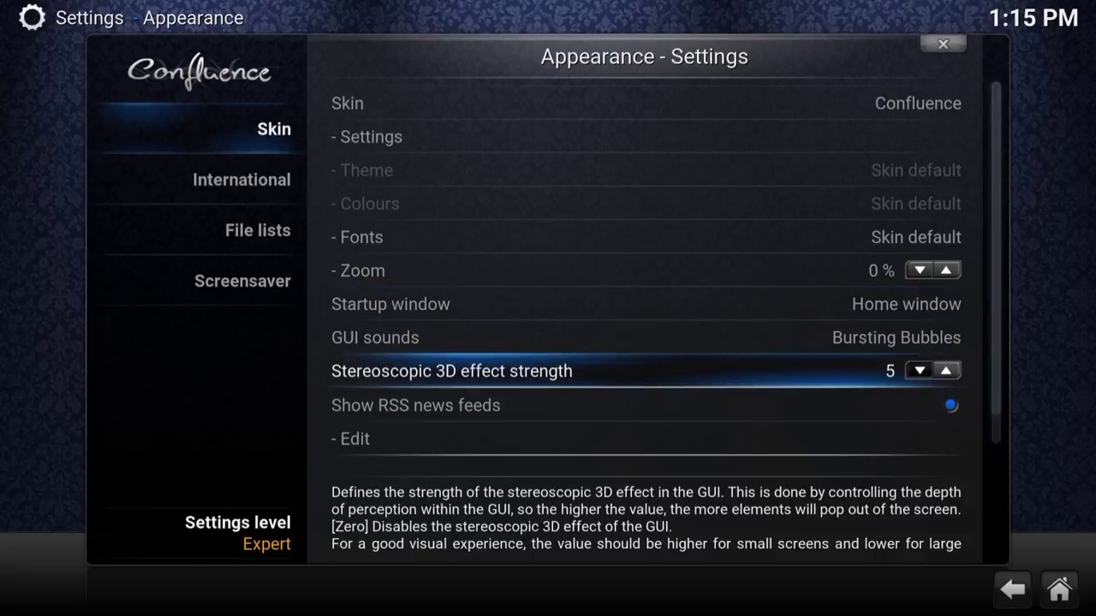
{"action": "key", "text": "Down"}
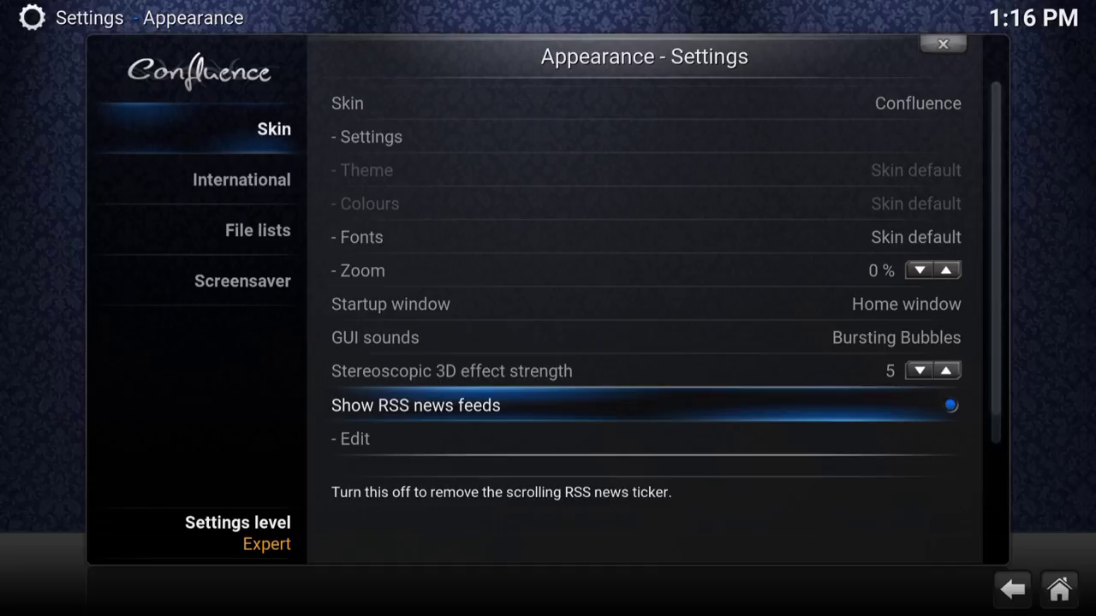
{"action": "key", "text": "Escape"}
{"action": "key", "text": "Escape"}
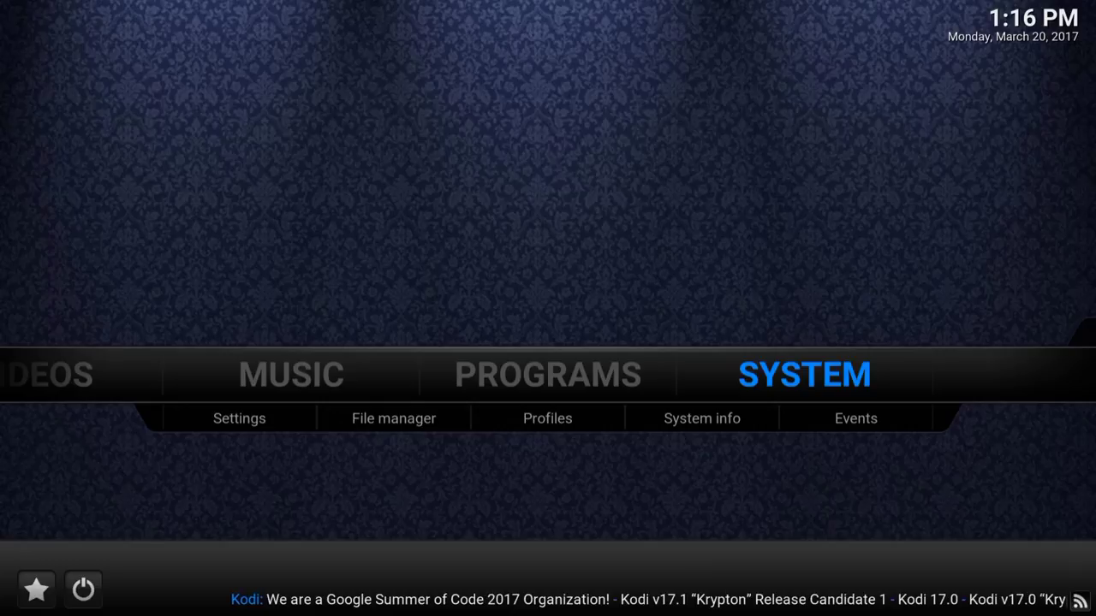
In Settings > Appearance, turn off Show RSS news feeds
{"action": "key", "text": "Return"}
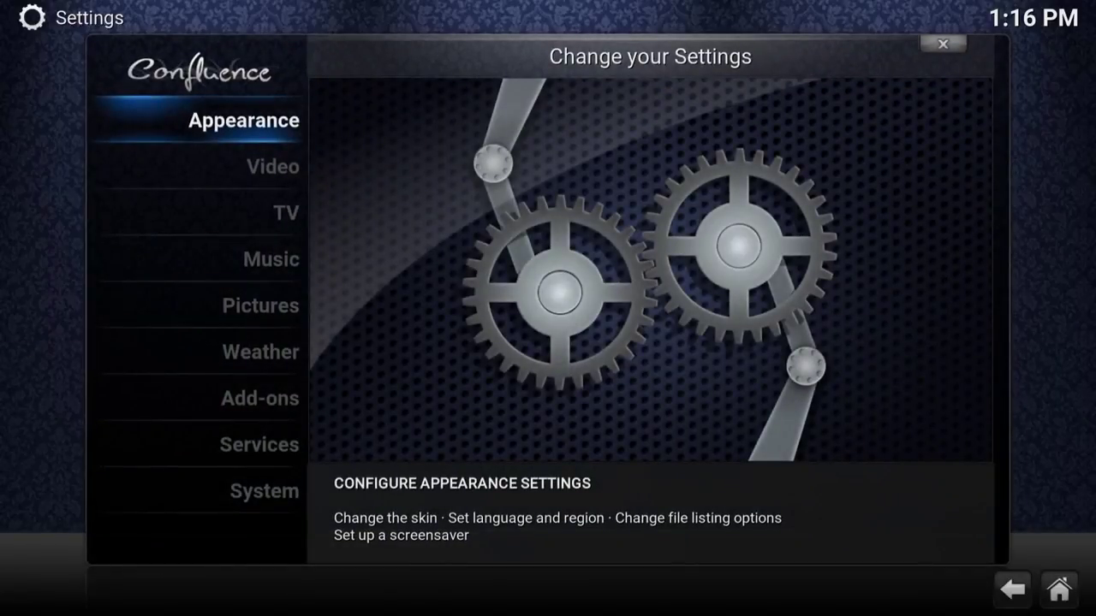
{"action": "key", "text": "Return"}
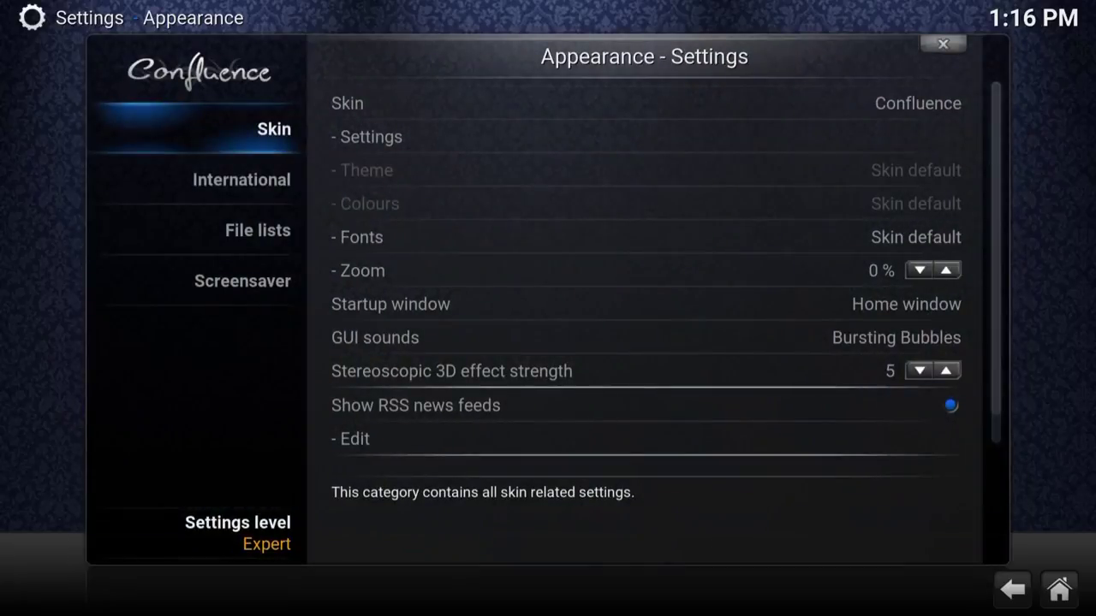
{"action": "key", "text": "Right"}
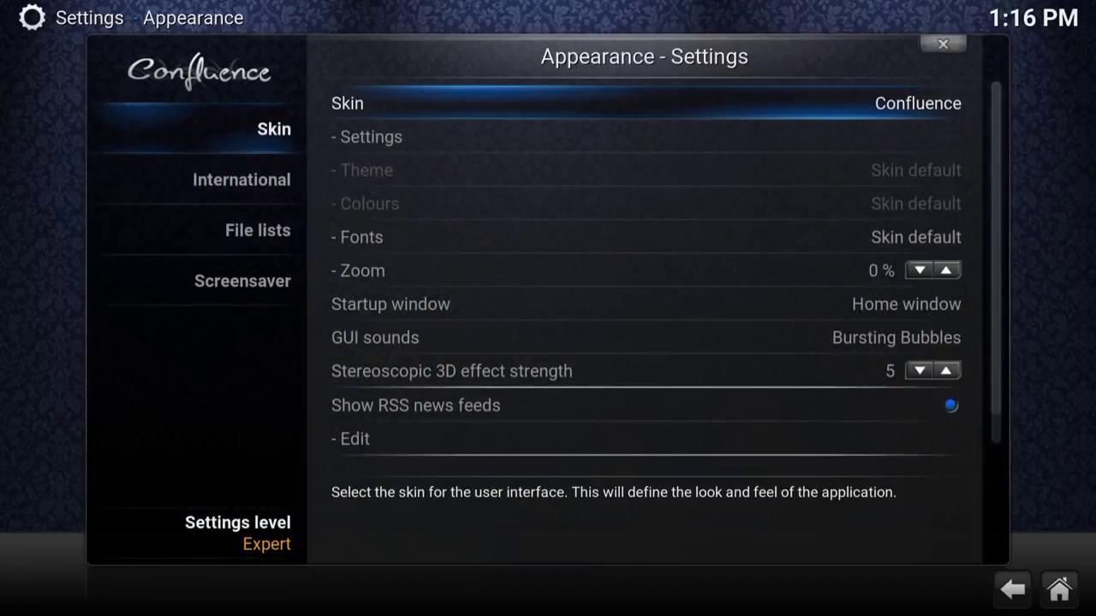
{"action": "key", "text": "Down"}
{"action": "key", "text": "Down"}
{"action": "key", "text": "Down"}
{"action": "key", "text": "Down"}
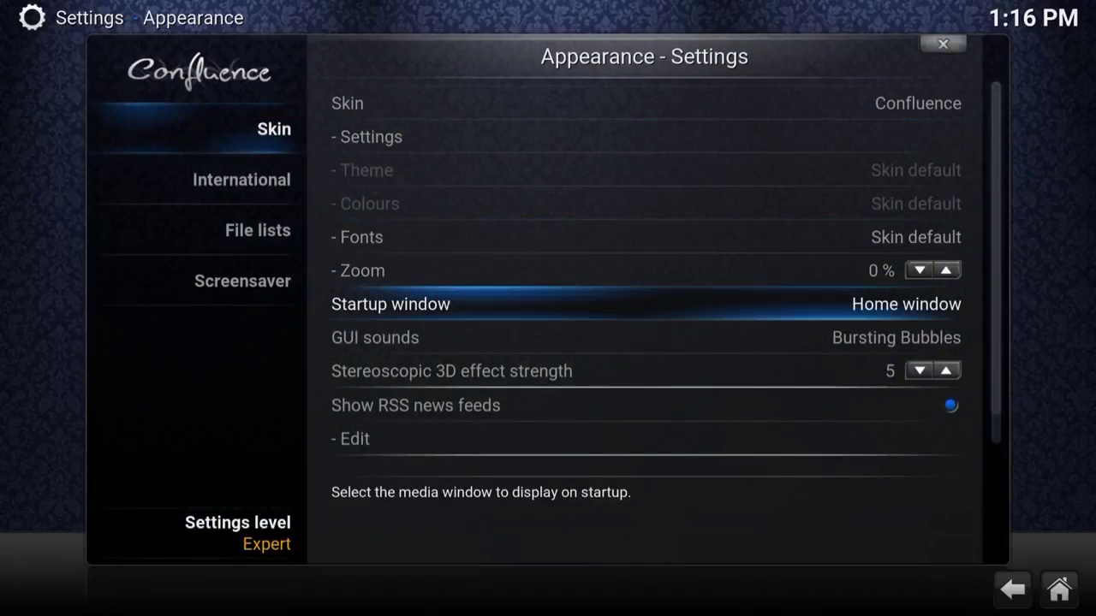
{"action": "key", "text": "Down"}
{"action": "key", "text": "Down"}
{"action": "key", "text": "Down"}
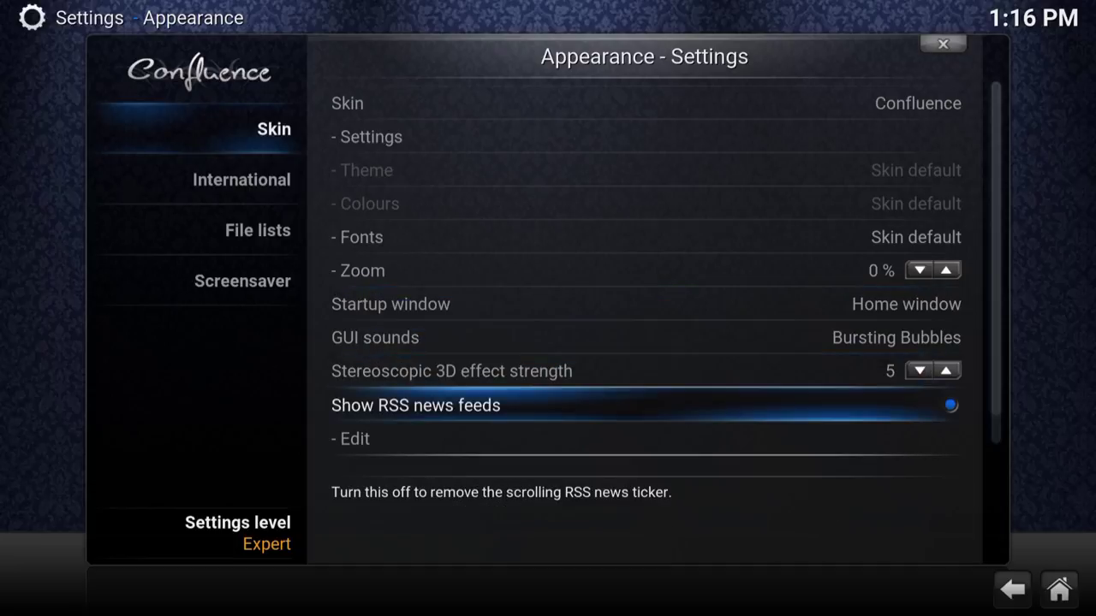
{"action": "key", "text": "Return"}
Return to the home screen and reopen Settings from SYSTEM
{"action": "key", "text": "Escape"}
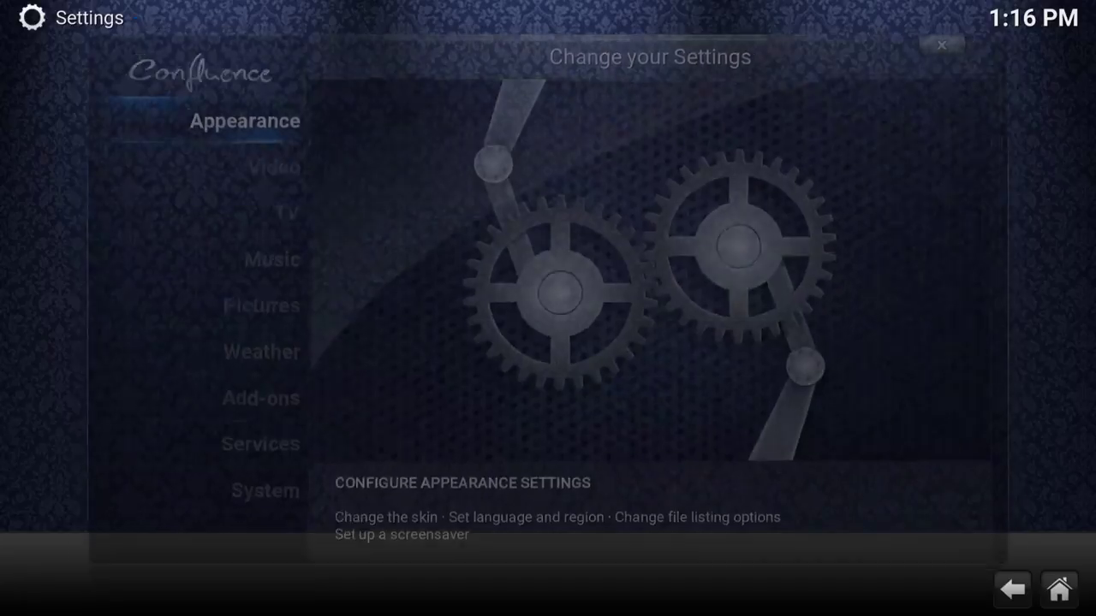
{"action": "key", "text": "Escape"}
{"action": "key", "text": "Escape"}
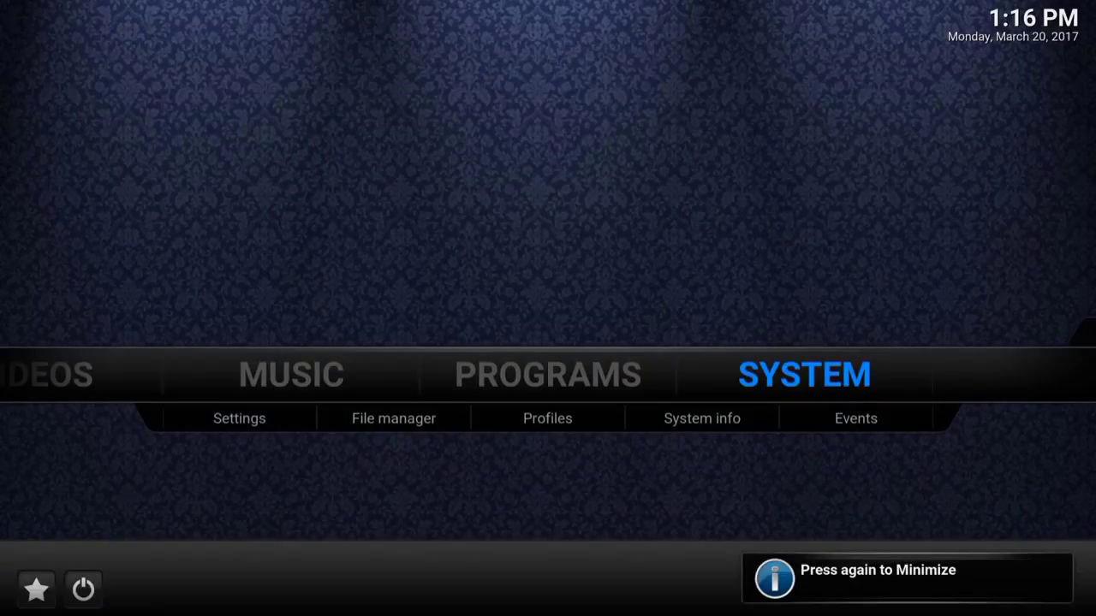
{"action": "key", "text": "Left"}
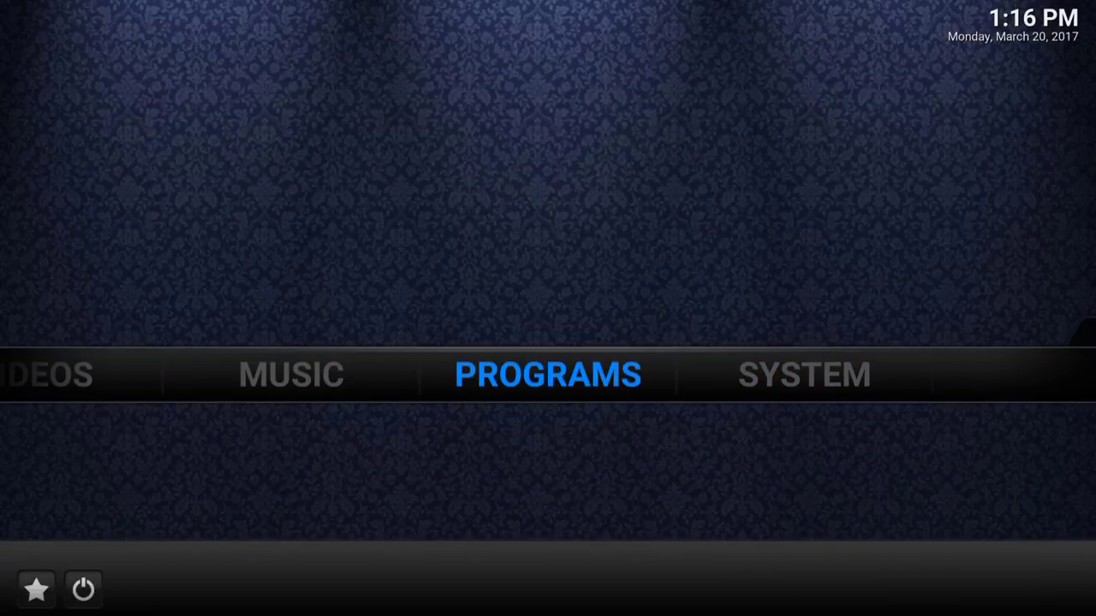
{"action": "key", "text": "Right"}
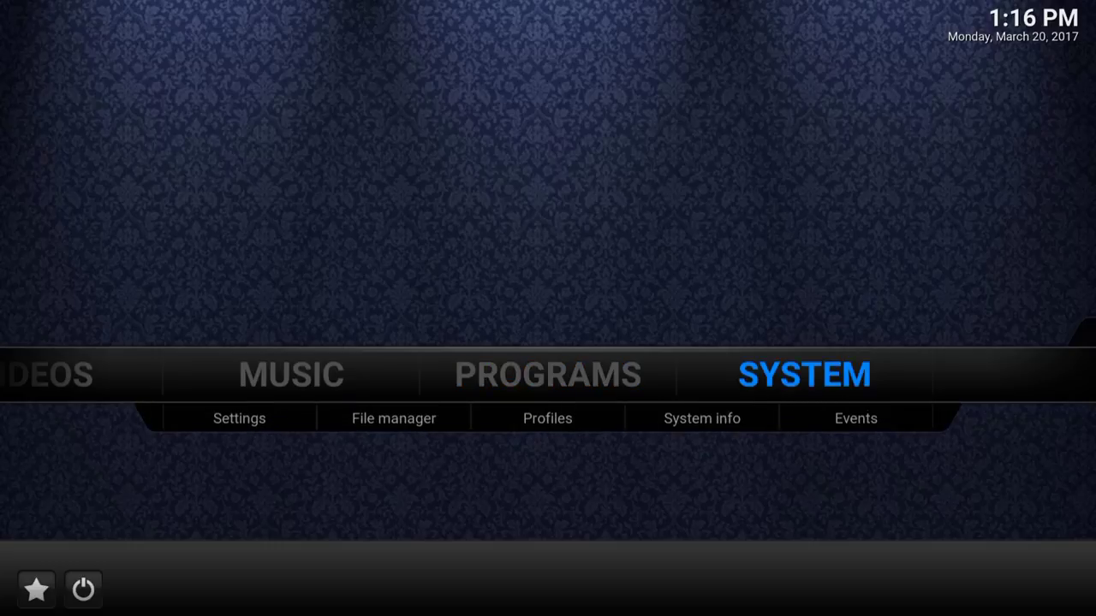
{"action": "key", "text": "Return"}
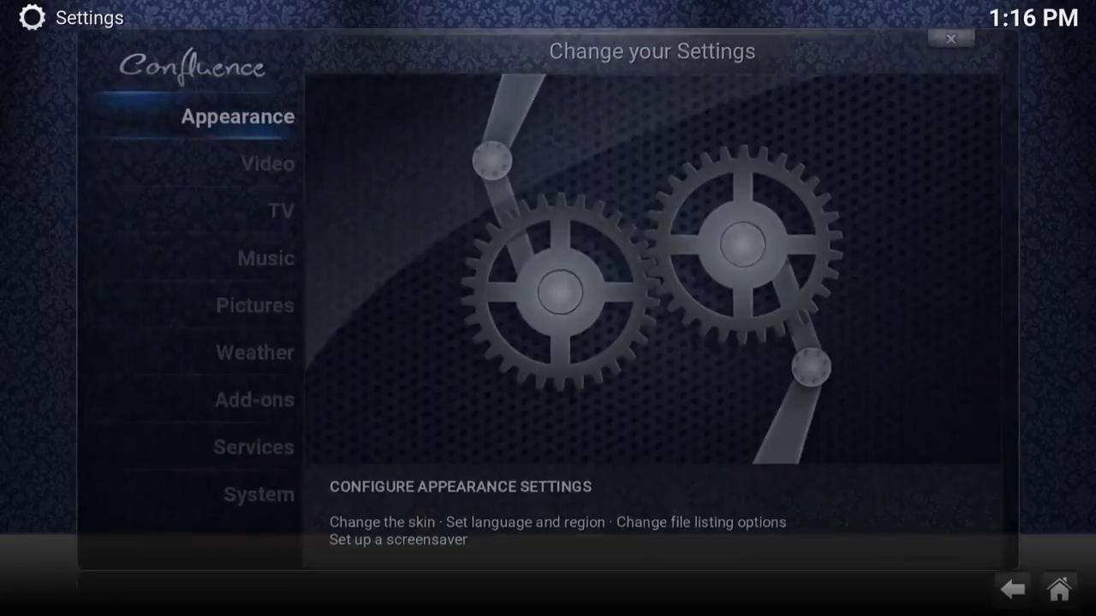